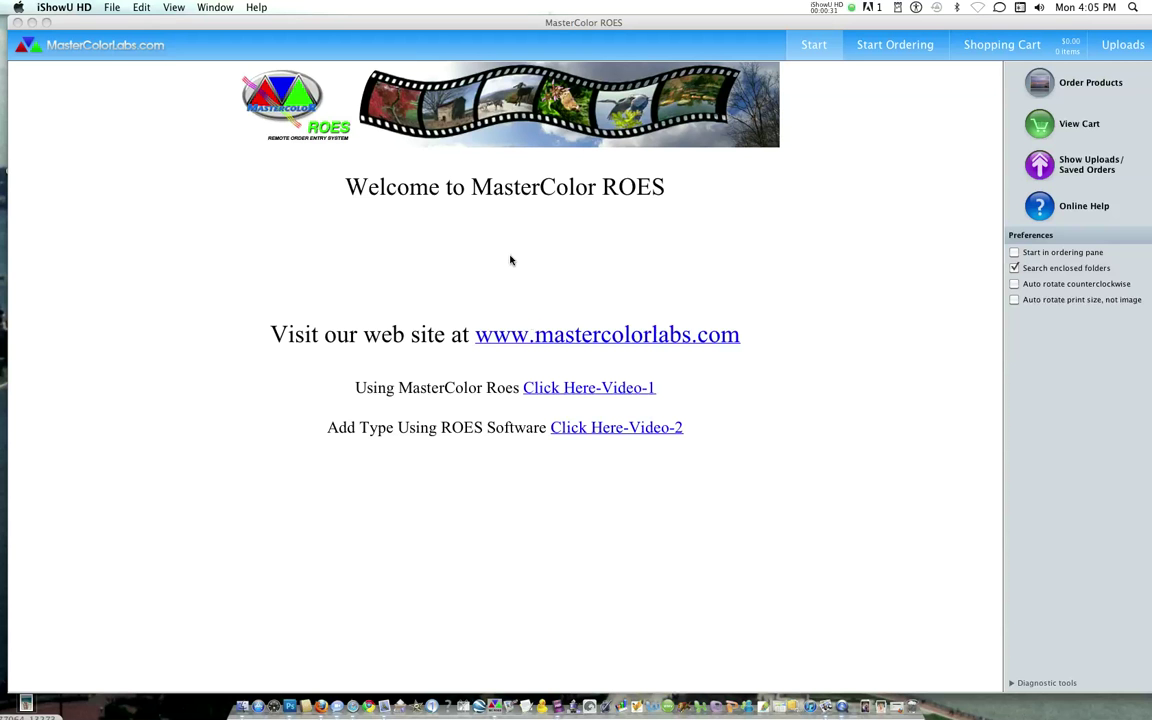
Step: Leave the welcome page for the Start Ordering workspace
left_click(882, 47)
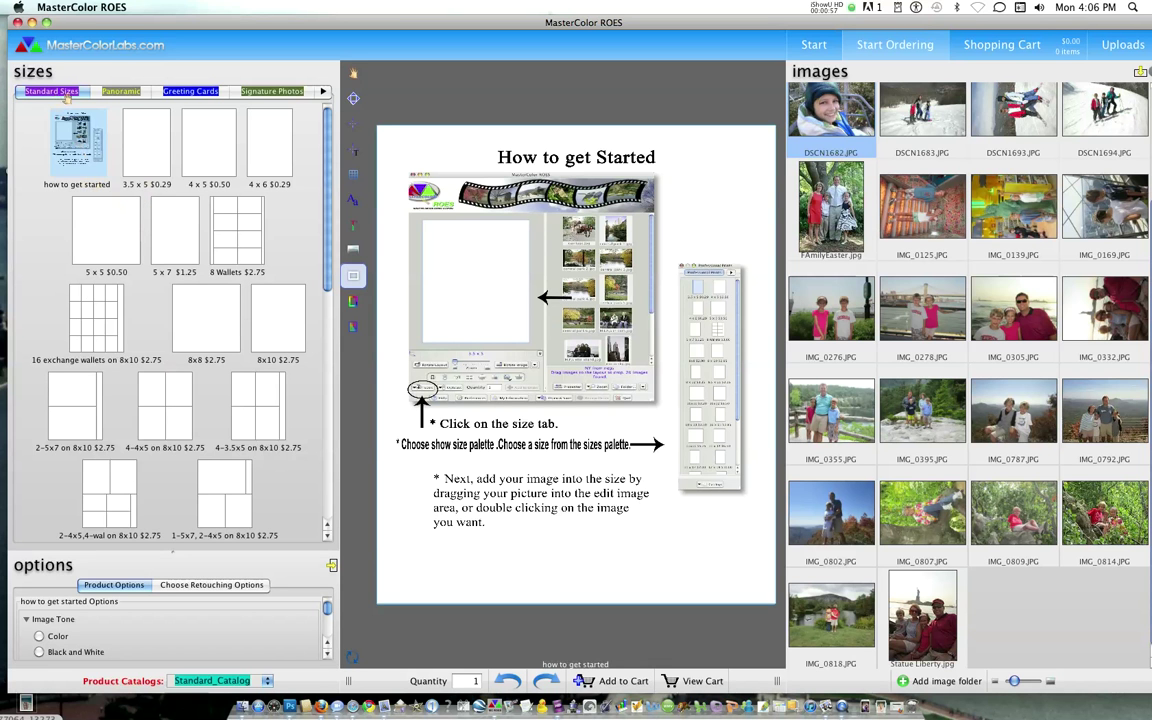
Step: Show the Greeting Cards product list with the holiday 4x8 photo card styles
left_click(183, 91)
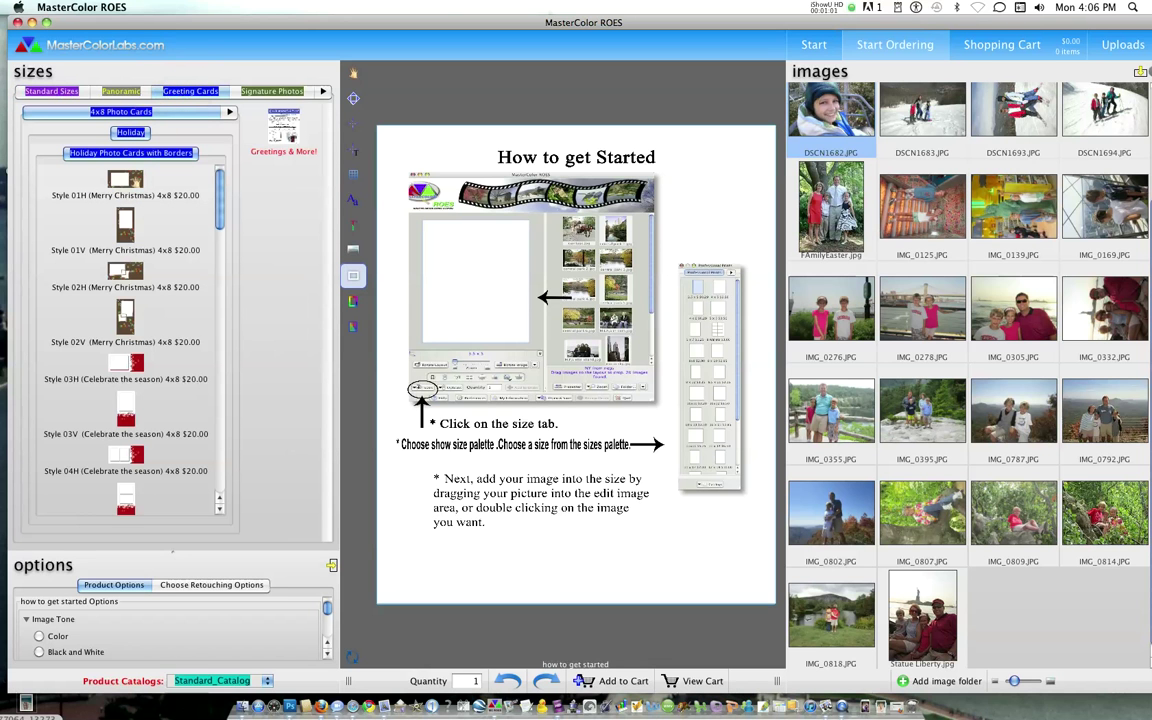
Step: Fill a Style 01H Merry Christmas 4x8 card with the IMG_0787 photo
left_click(125, 180)
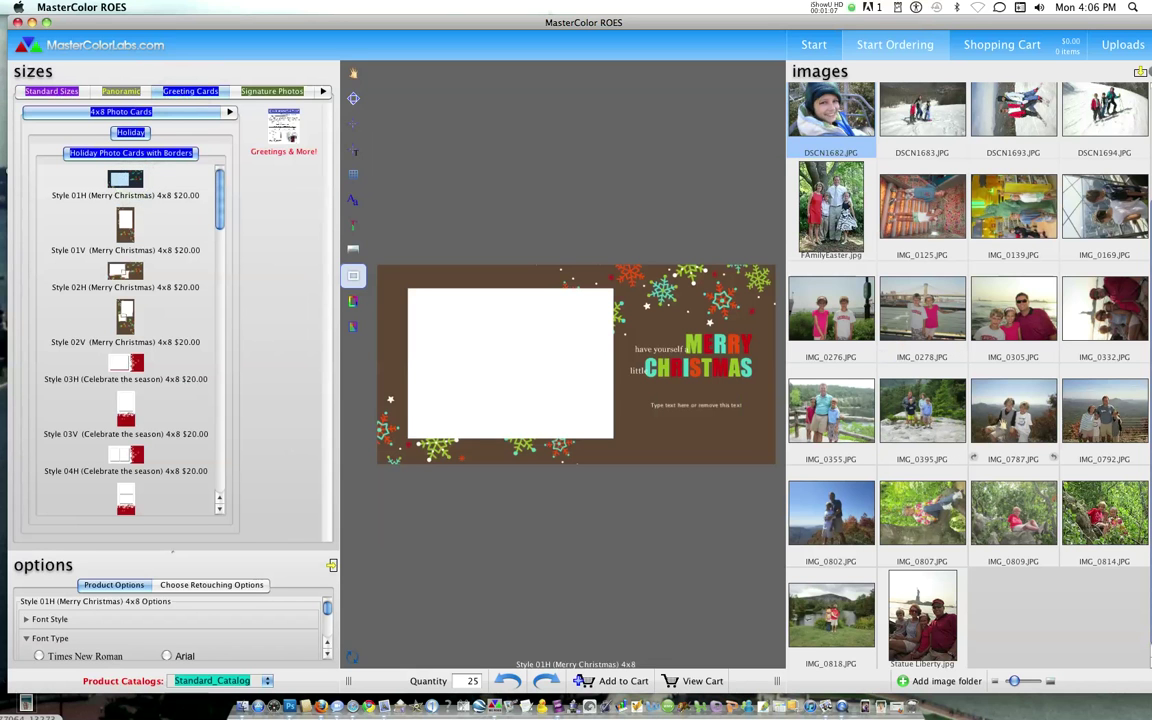
left_click_drag(1013, 410, 519, 343)
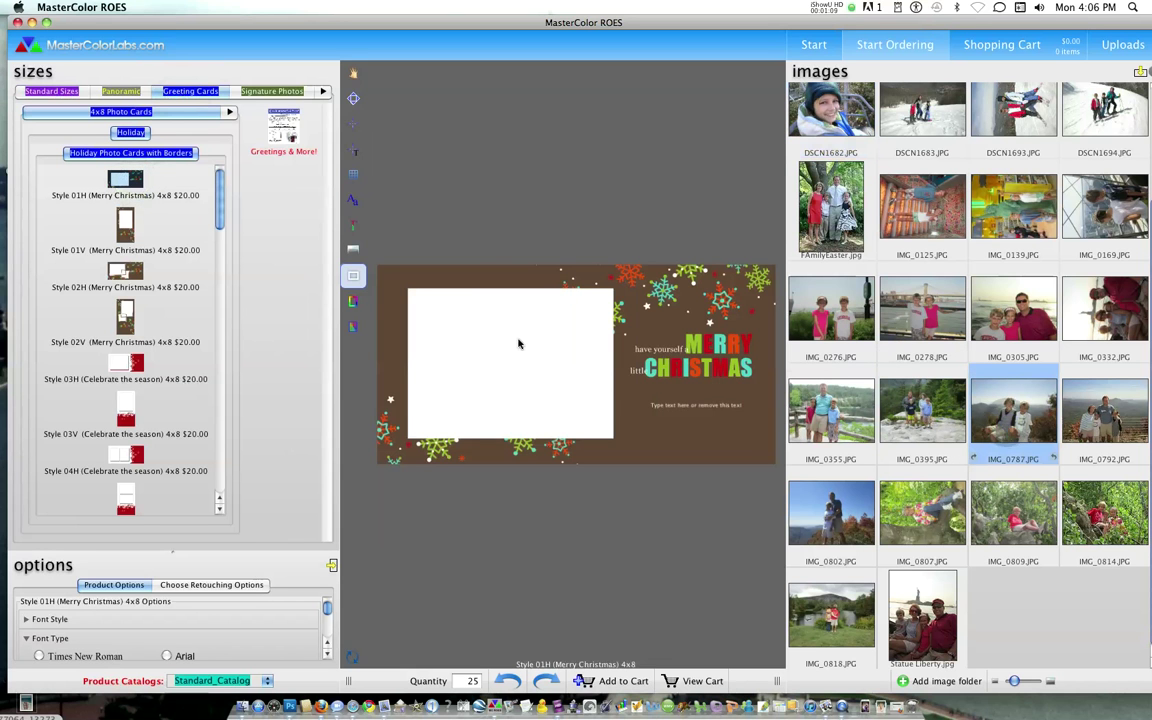
left_click(703, 406)
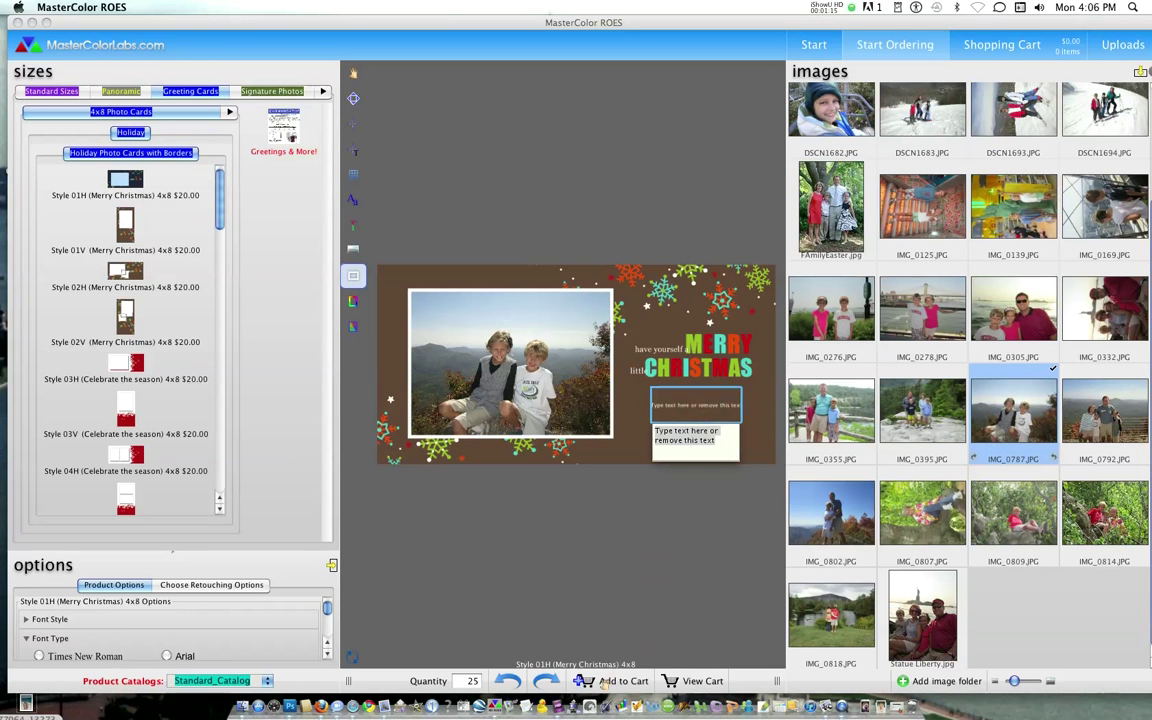
left_click(231, 113)
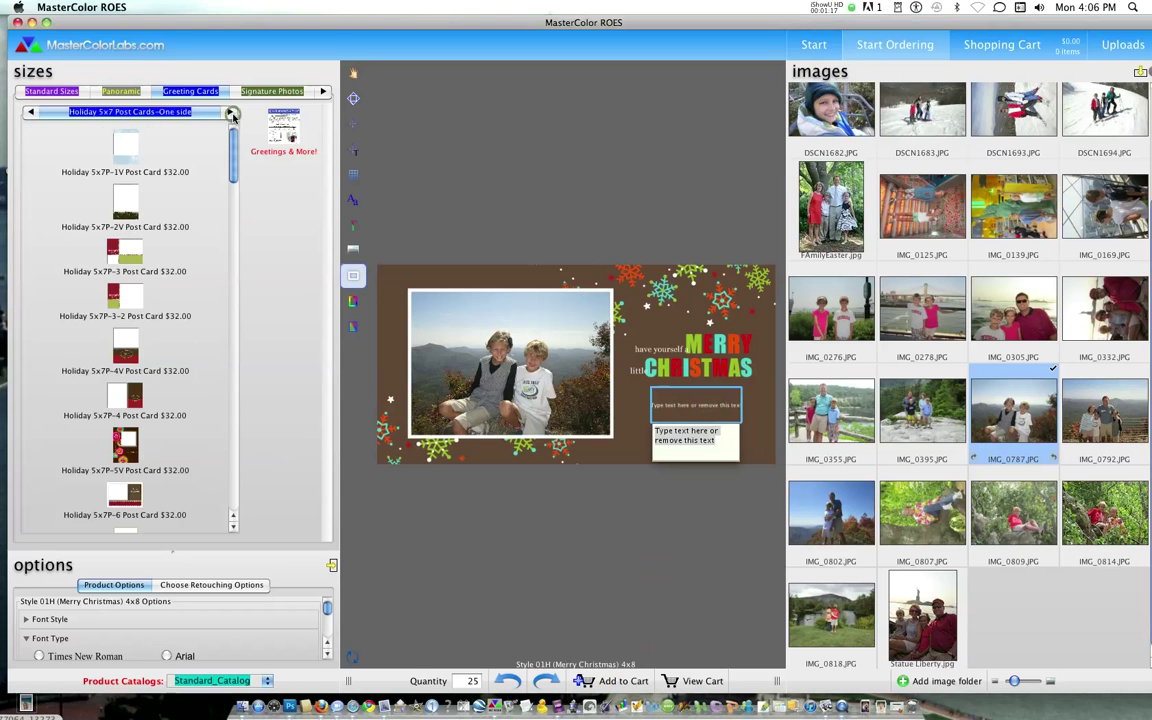
Step: Browse to 5x7 Folding Greeting Cards and start a Holiday 5x7-V Your Design front-back card
left_click(231, 113)
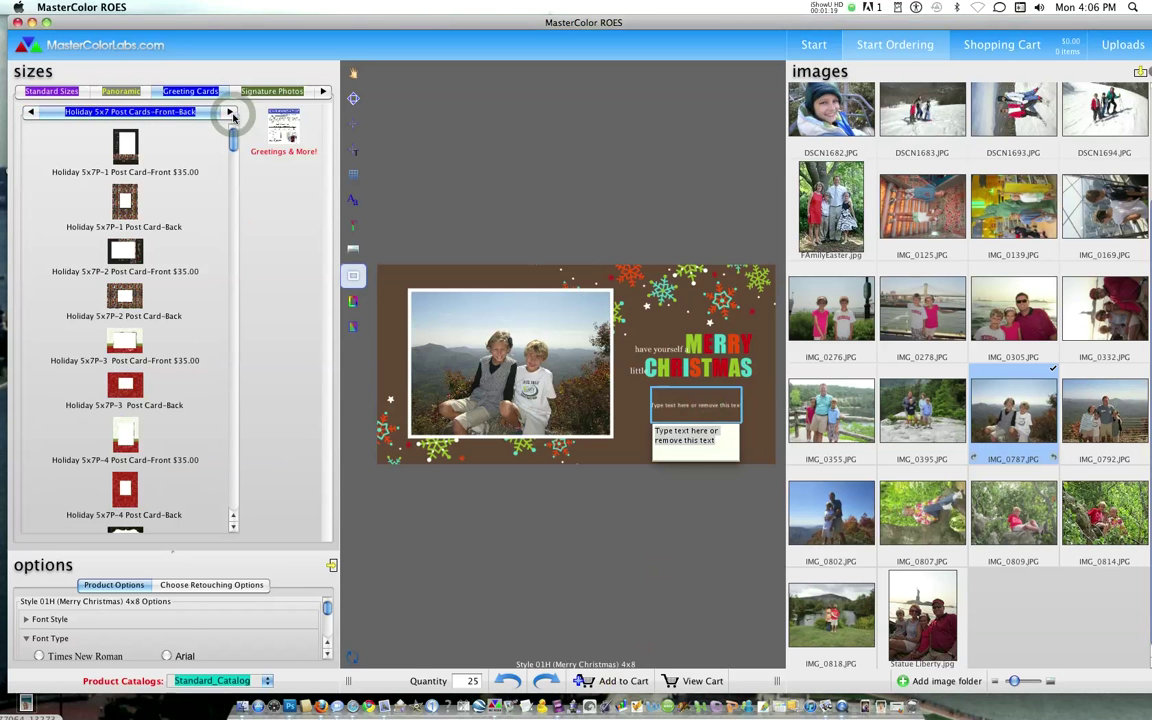
left_click(231, 113)
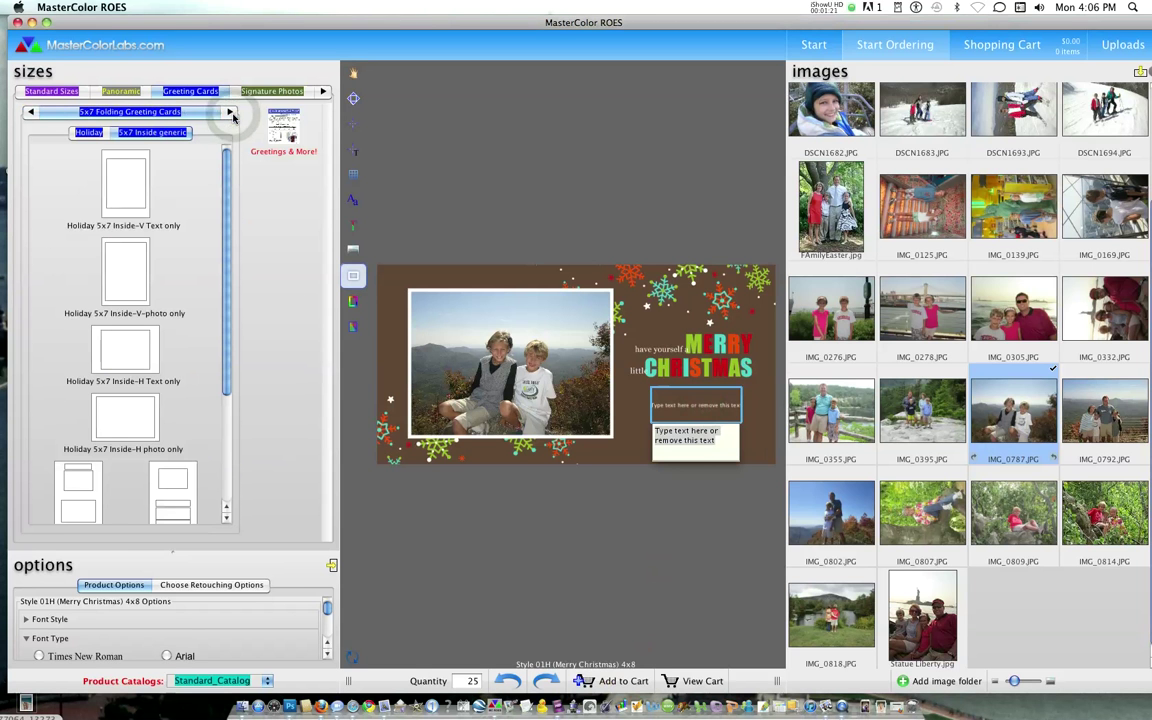
left_click(231, 115)
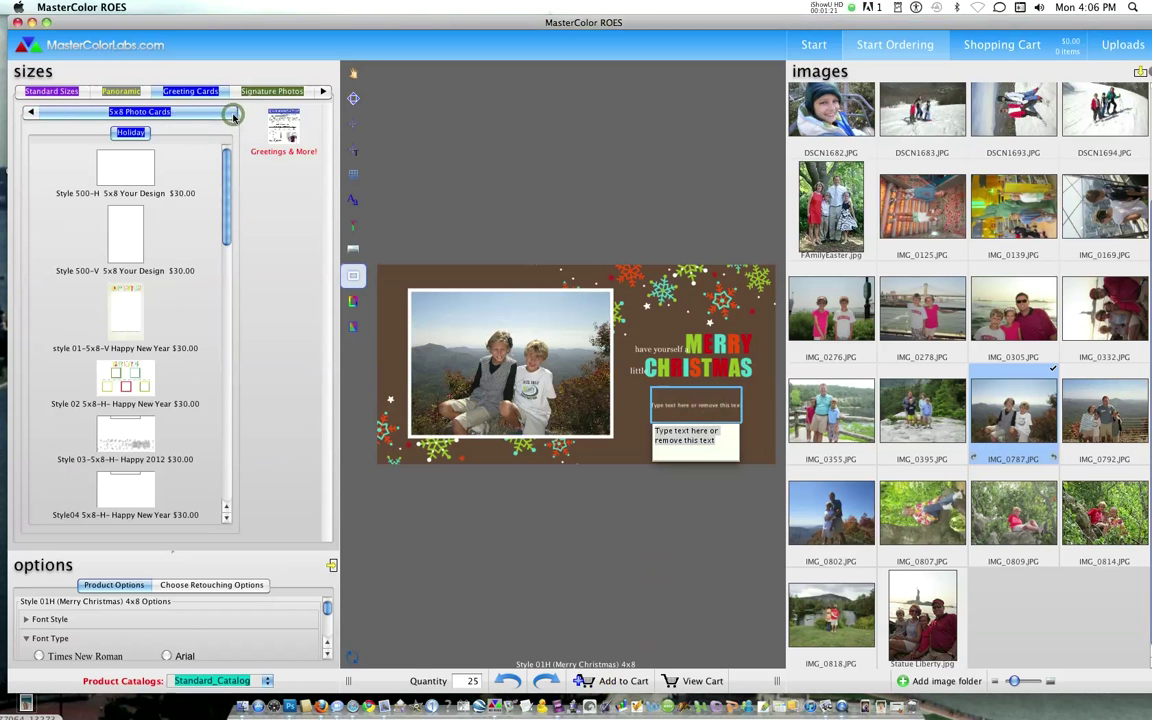
left_click(30, 112)
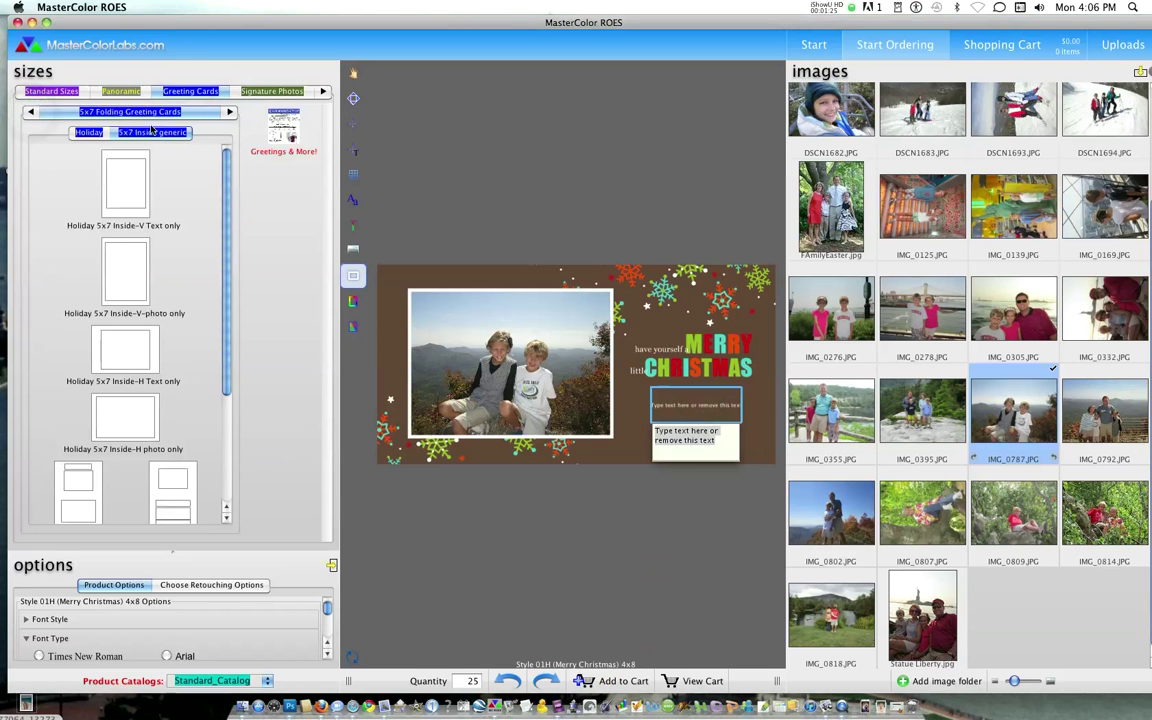
left_click(89, 133)
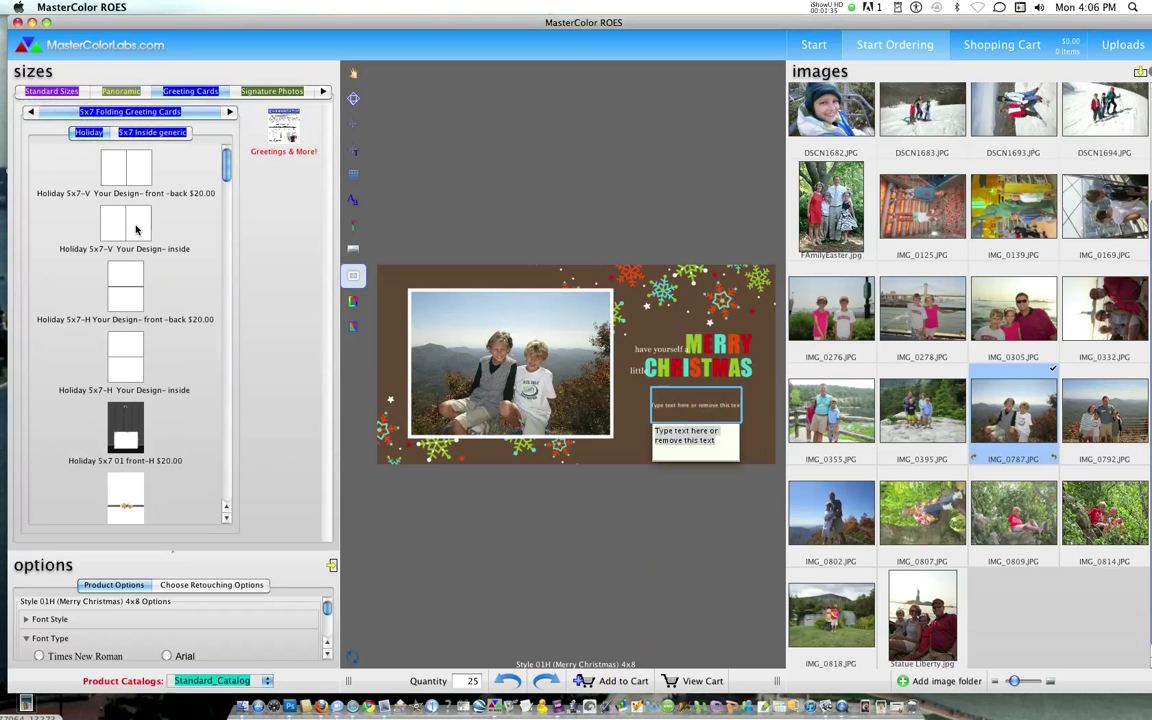
left_click(136, 176)
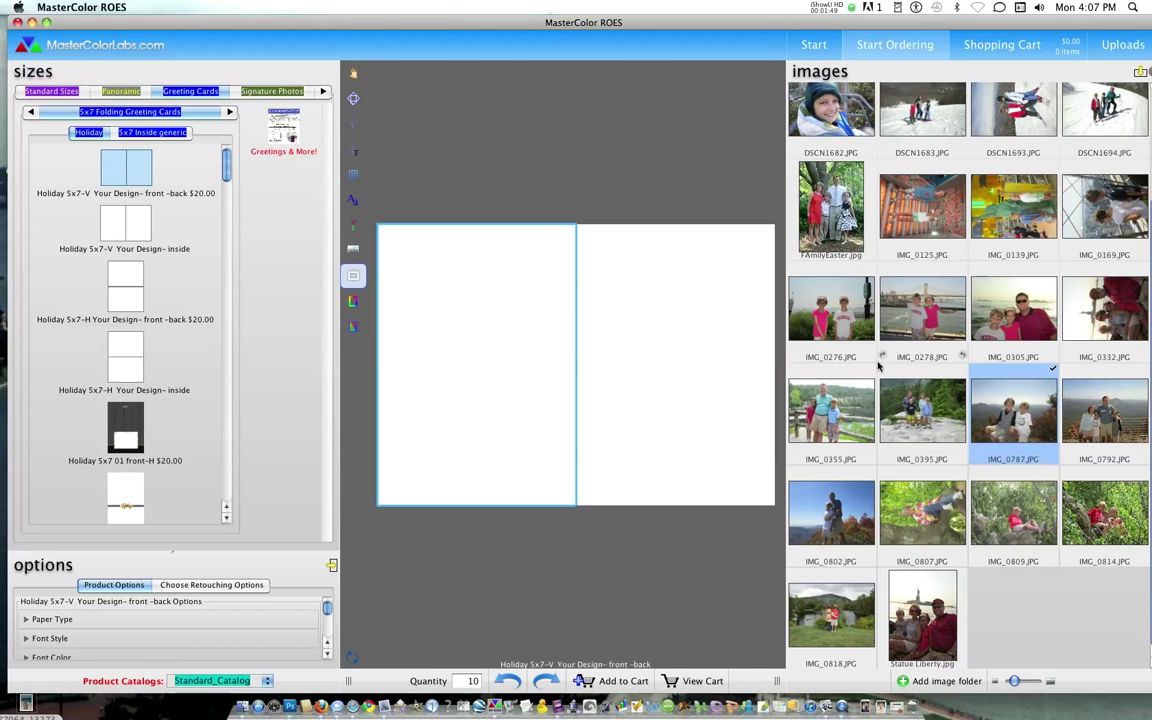
Step: Place IMG_0278 on the card's right page and rotate it upright
left_click_drag(938, 320, 710, 368)
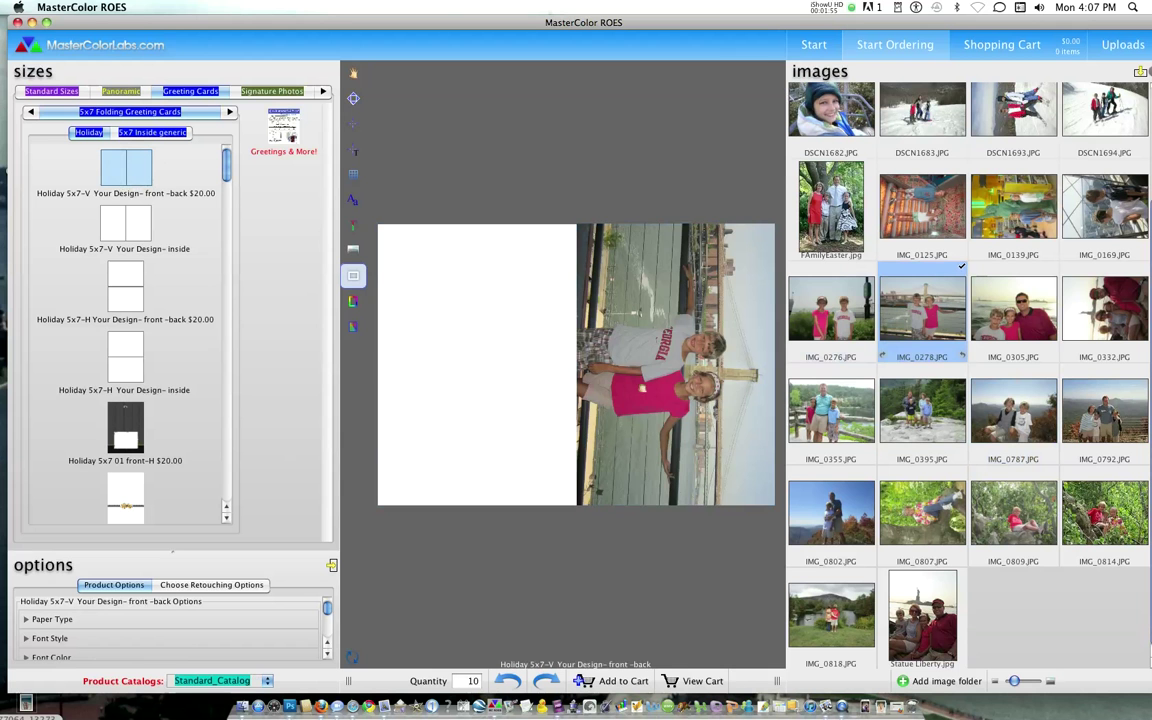
left_click(643, 392)
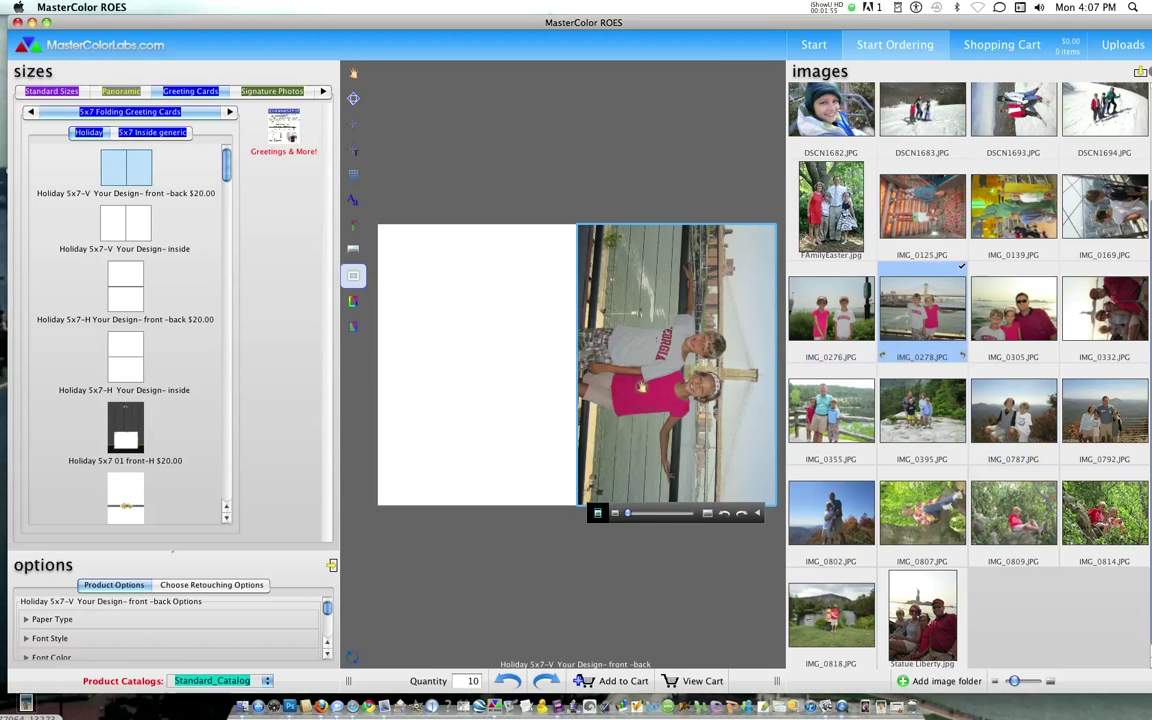
left_click(723, 514)
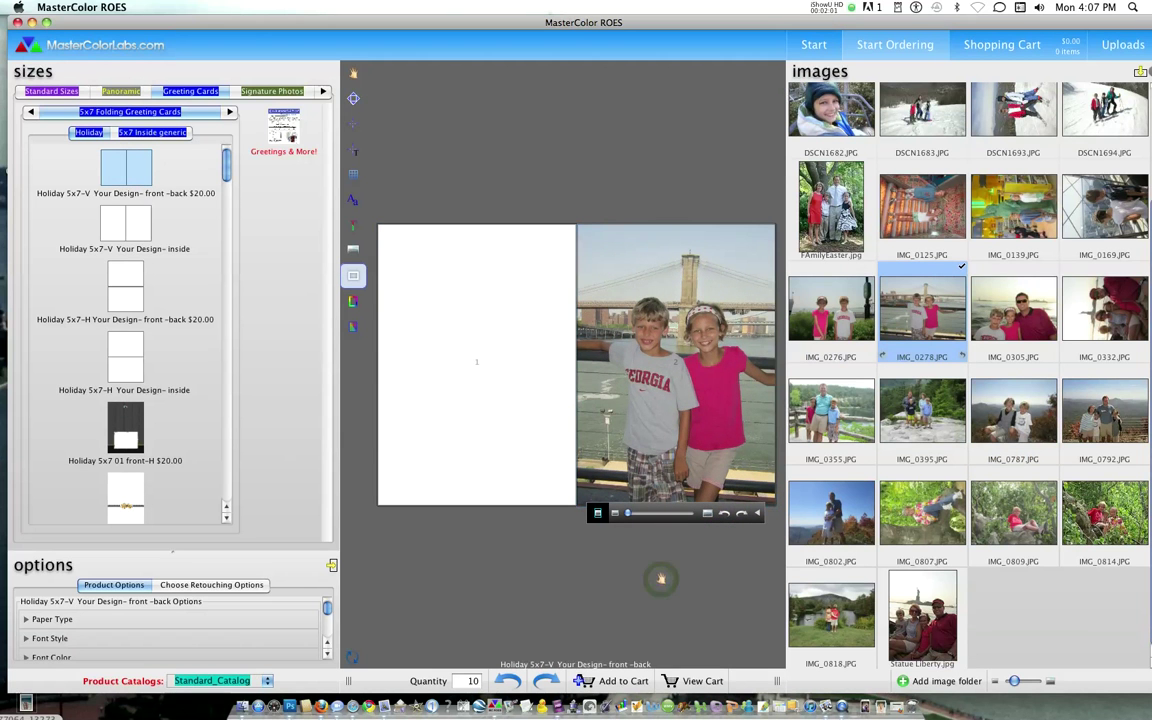
Step: Select the blank left page and switch to the frame-drawing tool
left_click(492, 450)
left_click(443, 405)
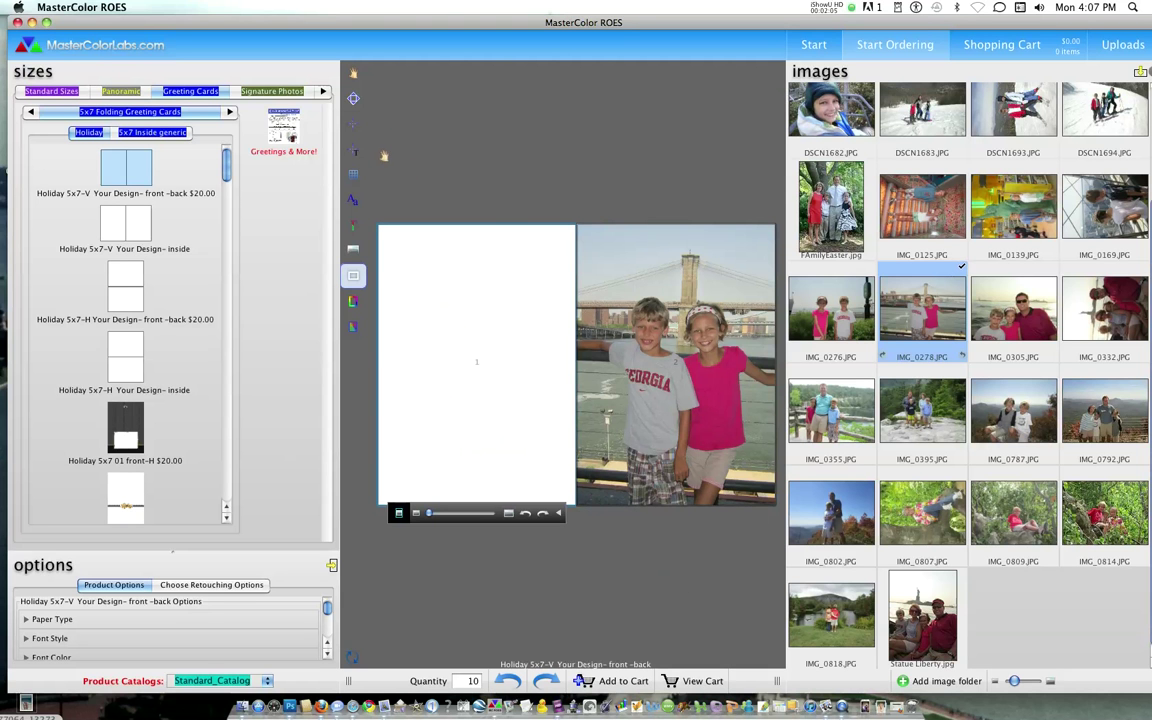
left_click(355, 124)
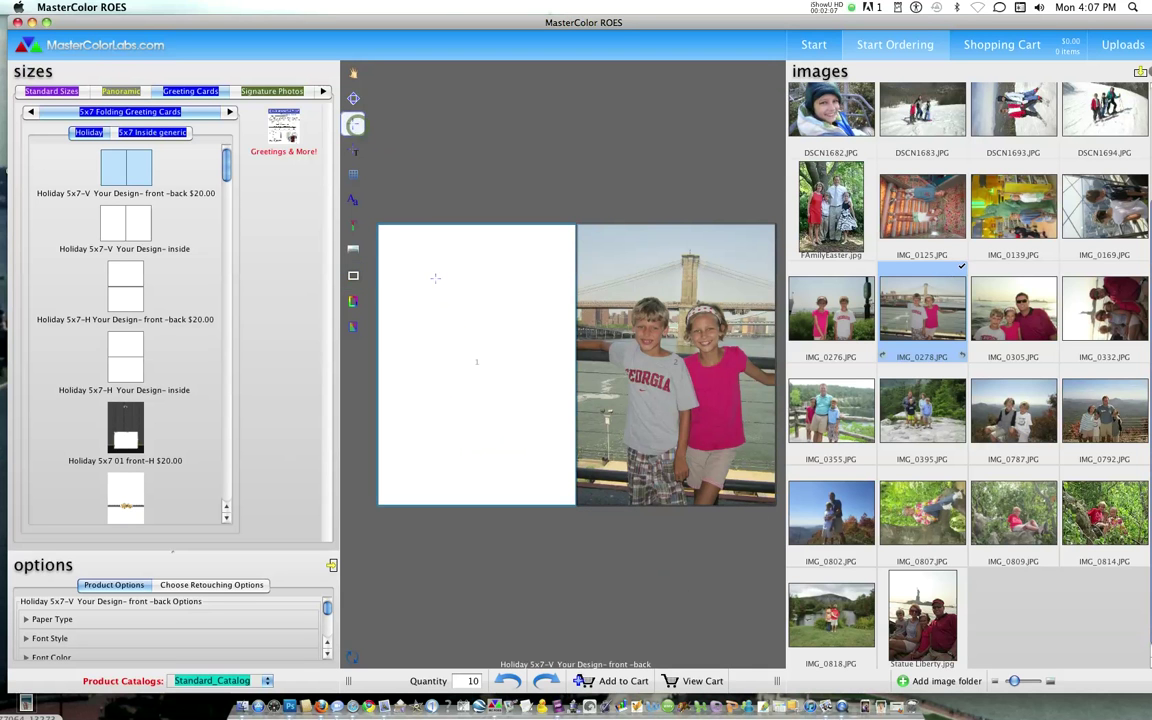
Step: Draw a photo frame on the left page, fill it with IMG_0395, and zoom in slightly
left_click_drag(414, 295, 548, 381)
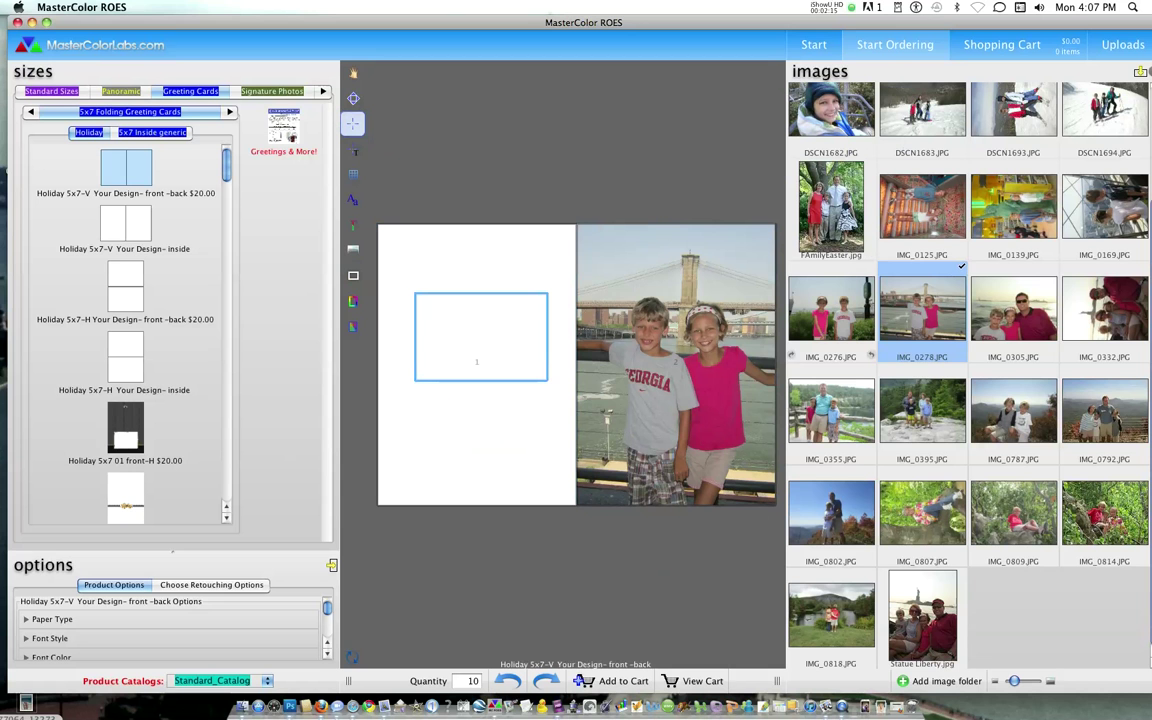
left_click_drag(915, 405, 509, 334)
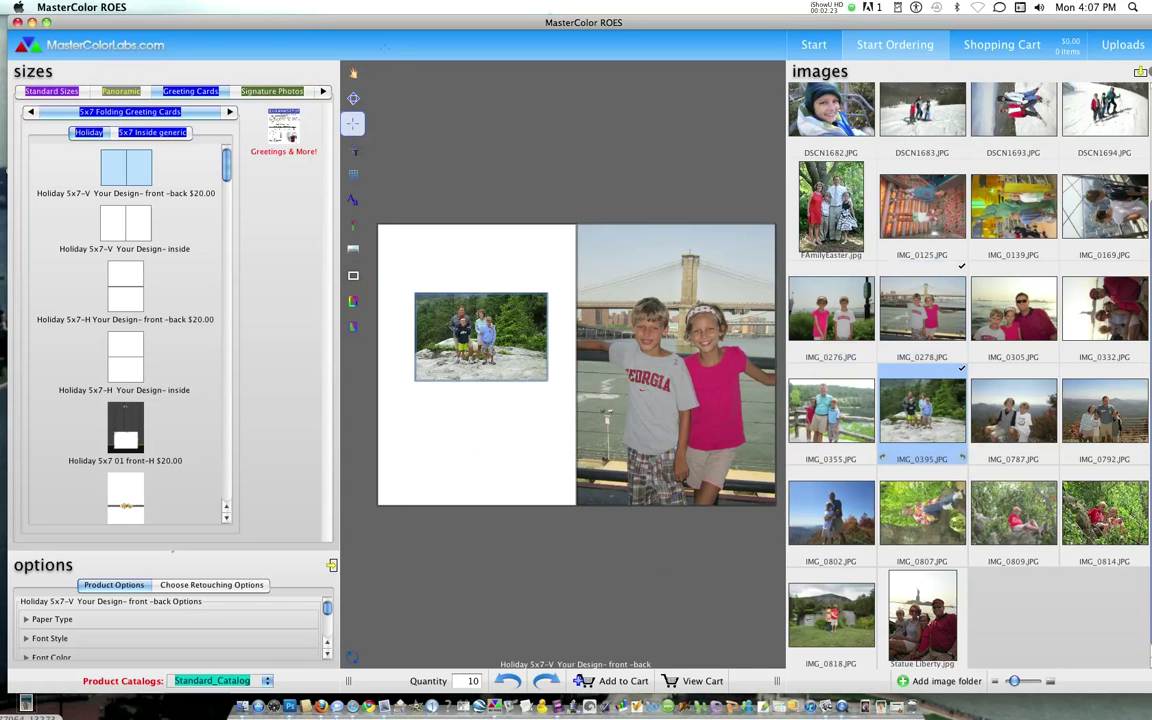
left_click(353, 72)
left_click(430, 315)
left_click_drag(433, 389, 445, 390)
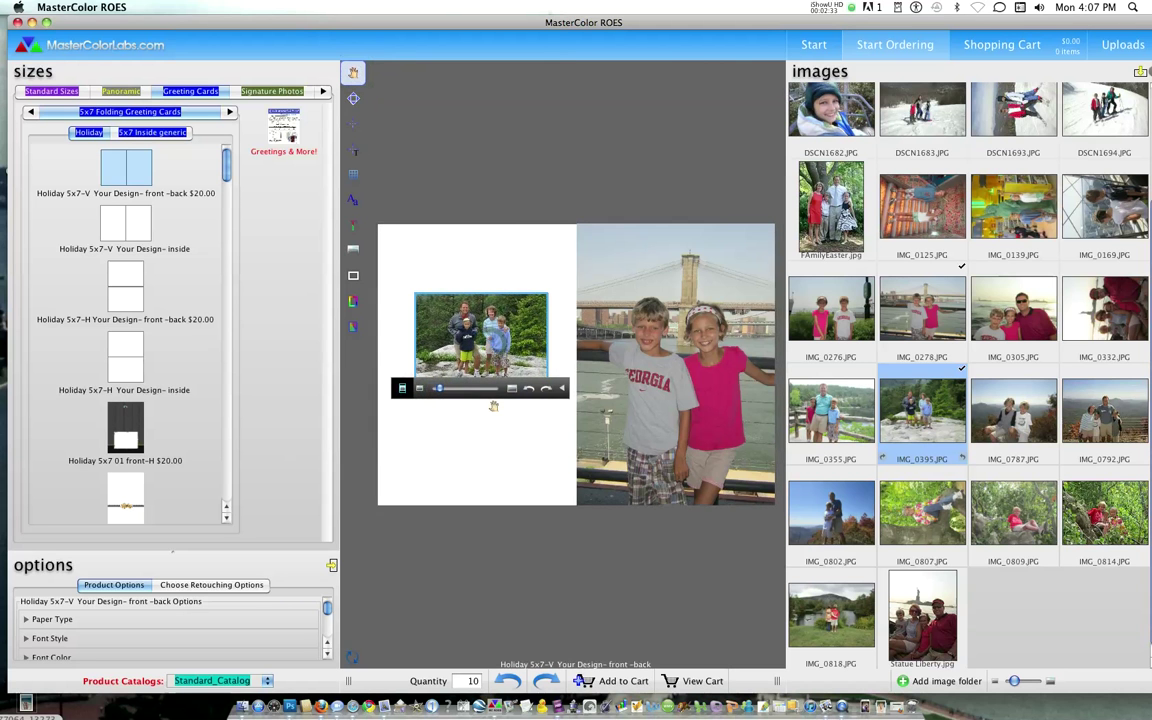
left_click(489, 420)
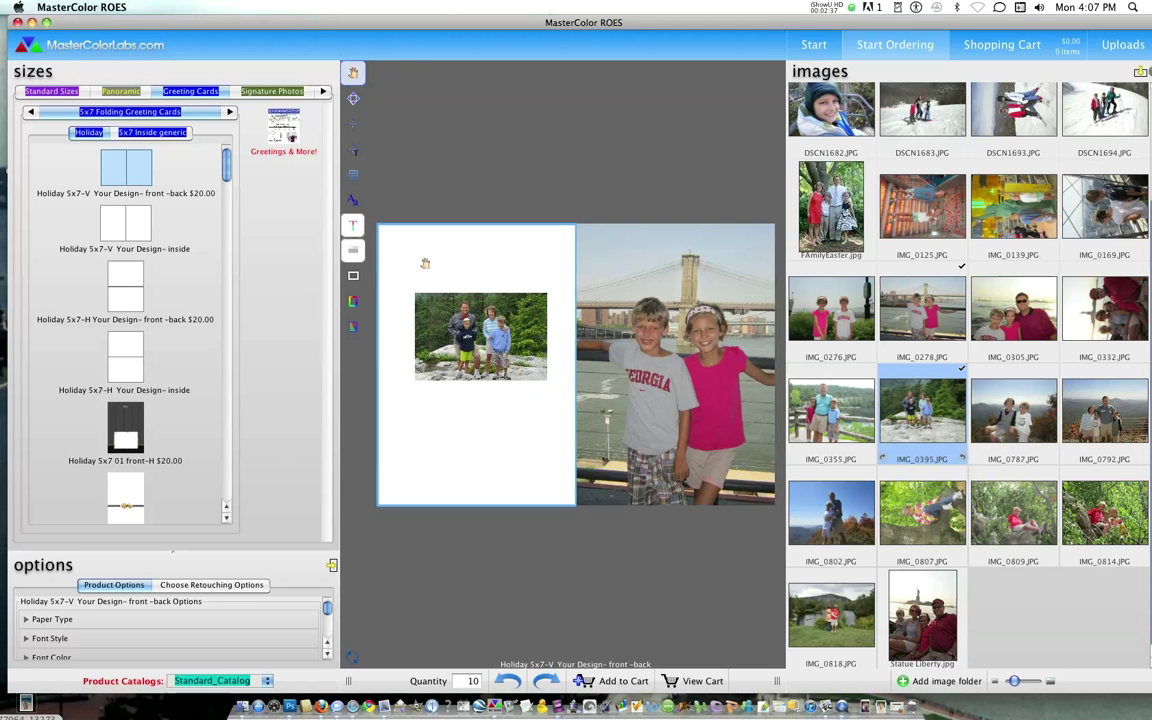
Step: Draw a text box below the family photo on the left page
left_click(354, 150)
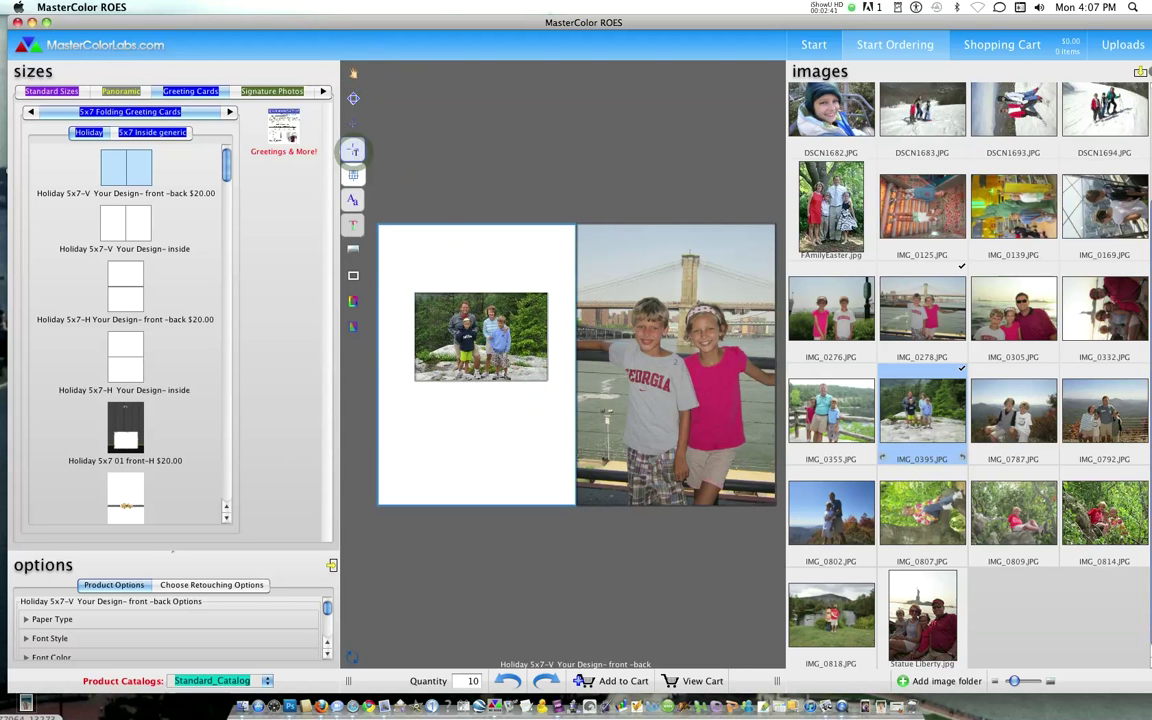
left_click_drag(412, 414, 555, 443)
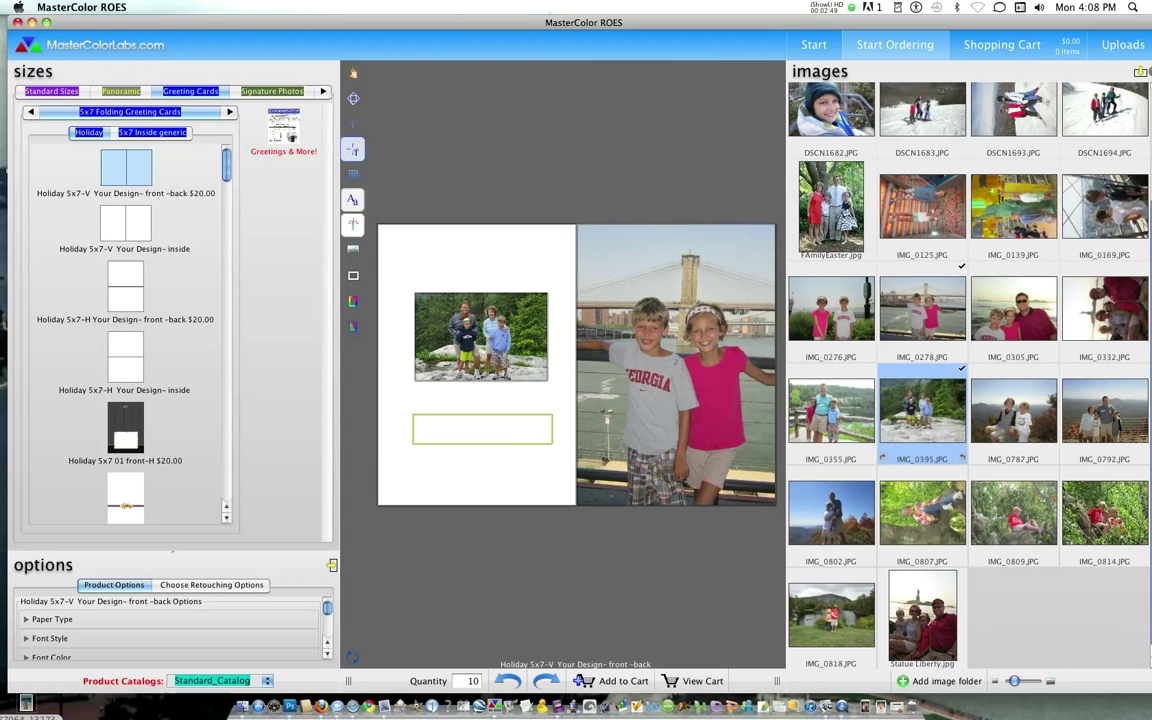
left_click(352, 224)
left_click(469, 431)
left_click(383, 239)
left_click(352, 72)
Step: Enter 'Happy 2013!!!!' in the text box and centre it
left_click(475, 433)
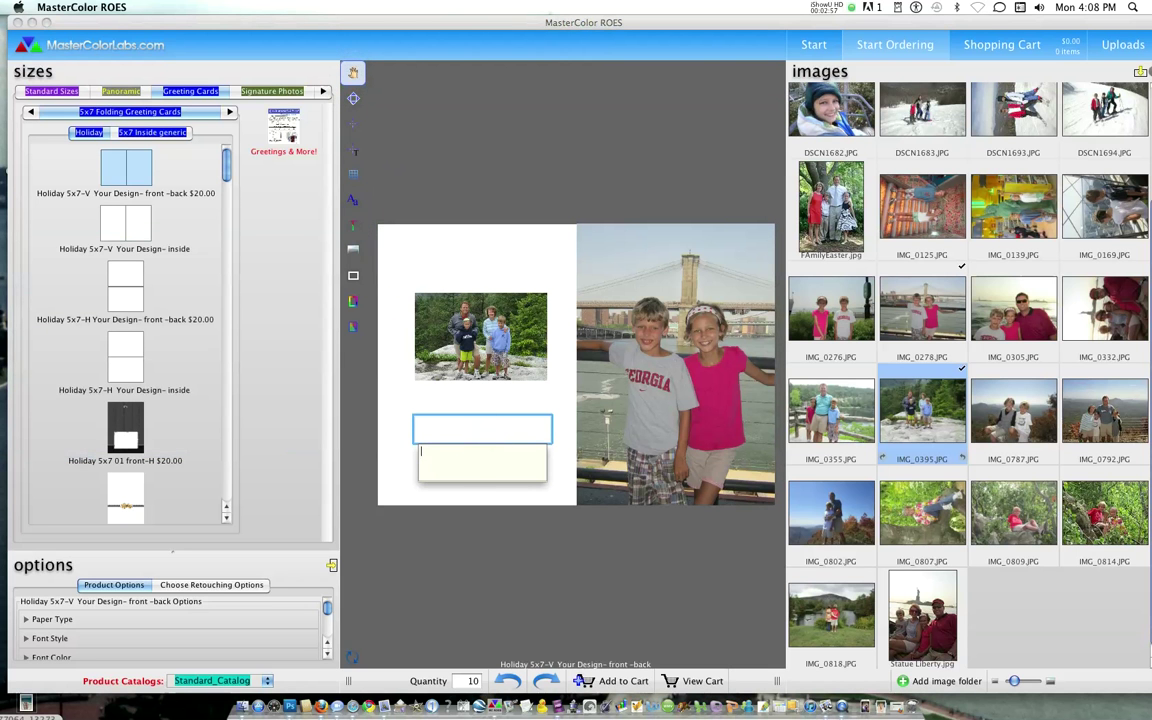
type("Happy 2")
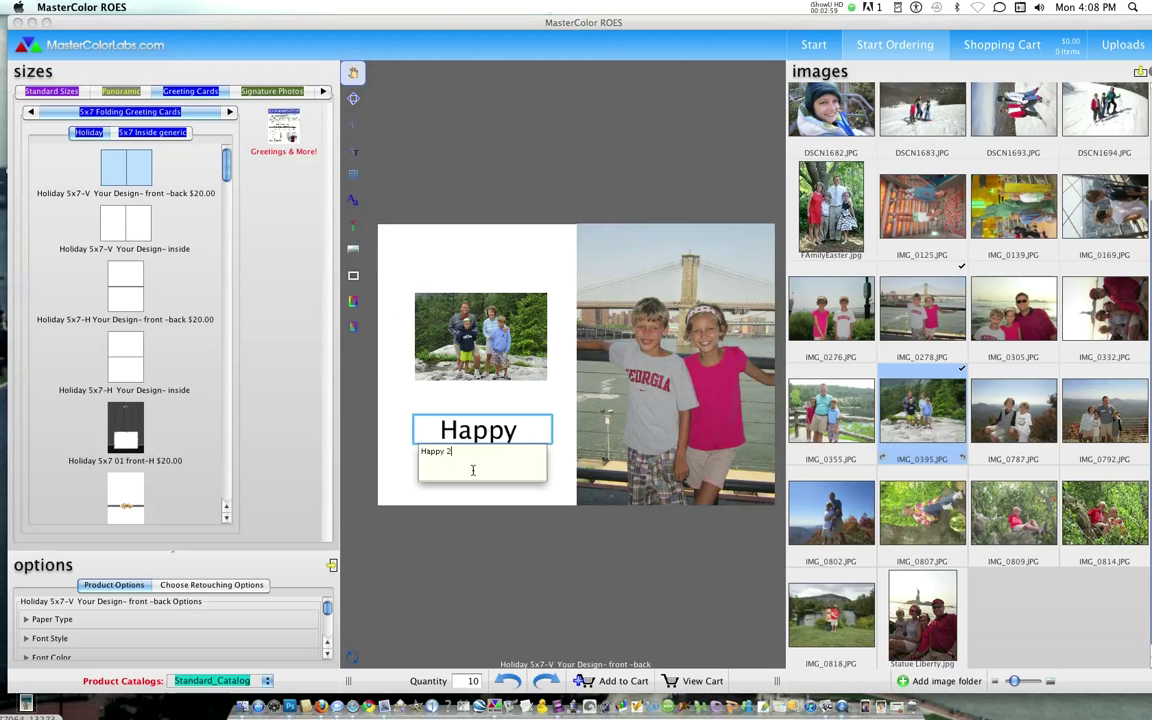
type("013!!!!")
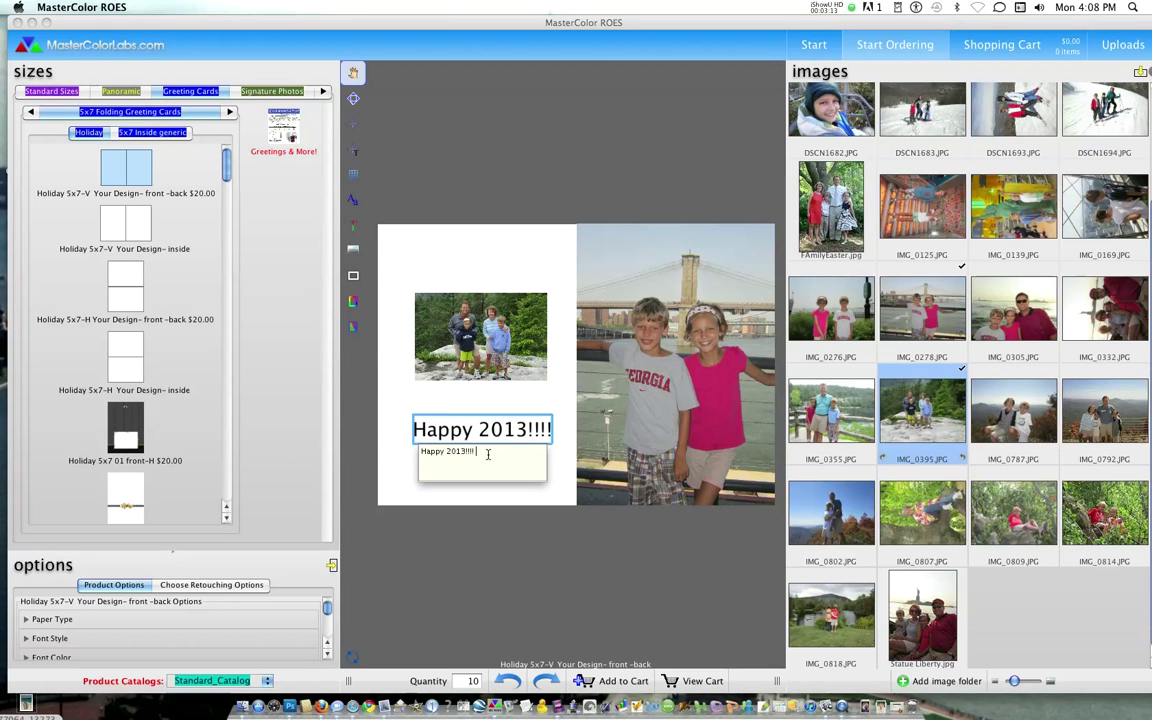
left_click(420, 451)
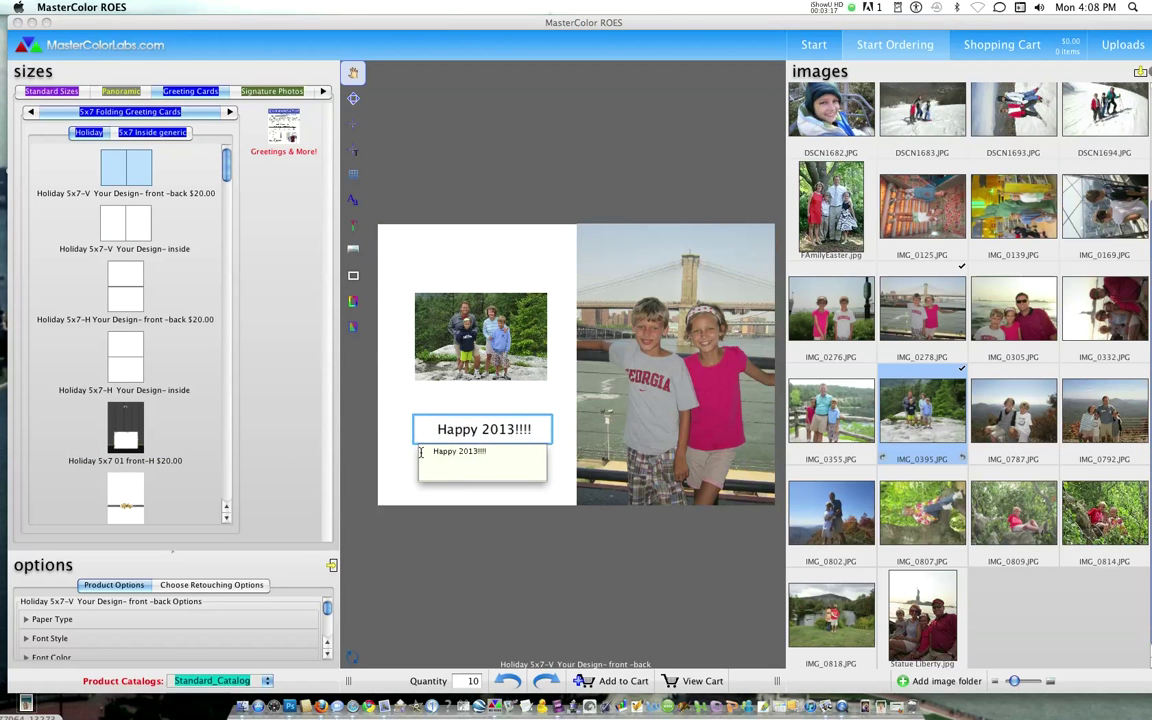
left_click(354, 228)
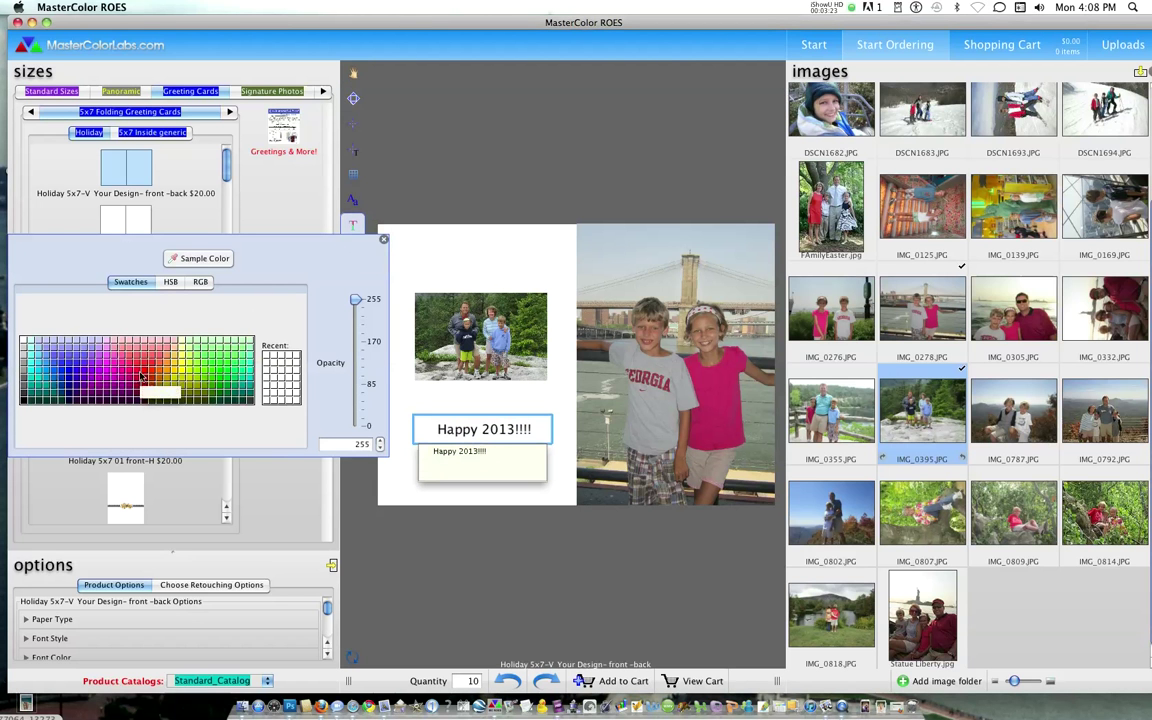
Step: Make the 'Happy 2013!!!!' greeting text red
left_click(143, 374)
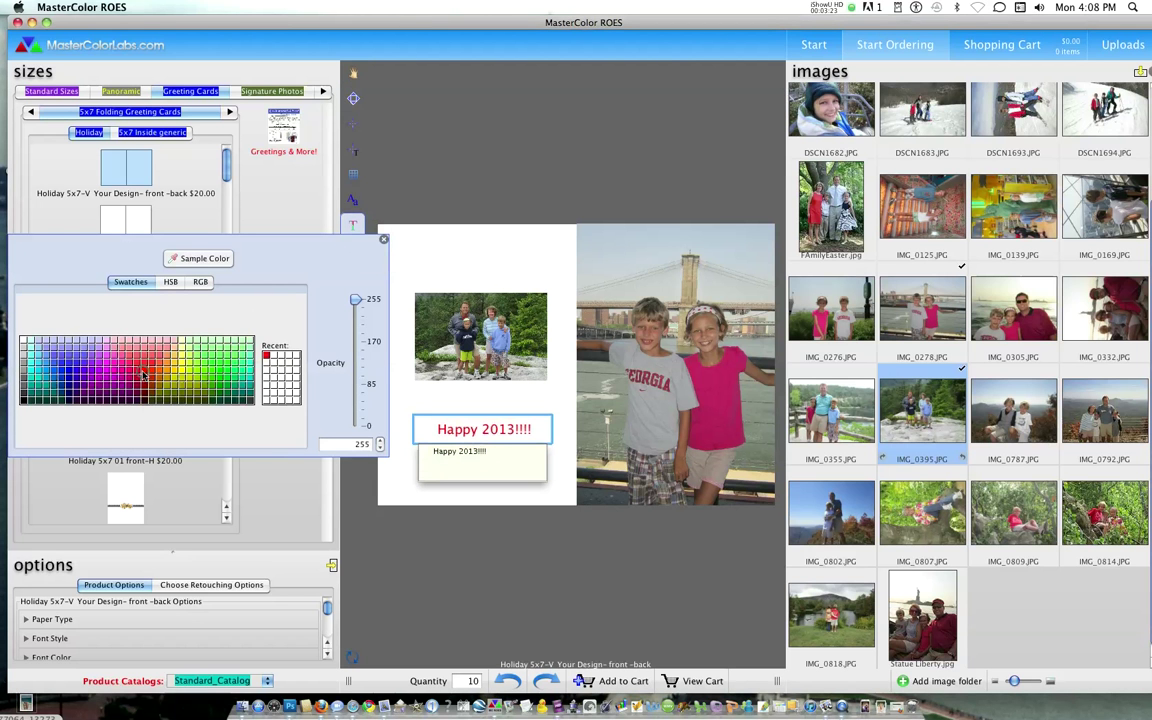
left_click(383, 243)
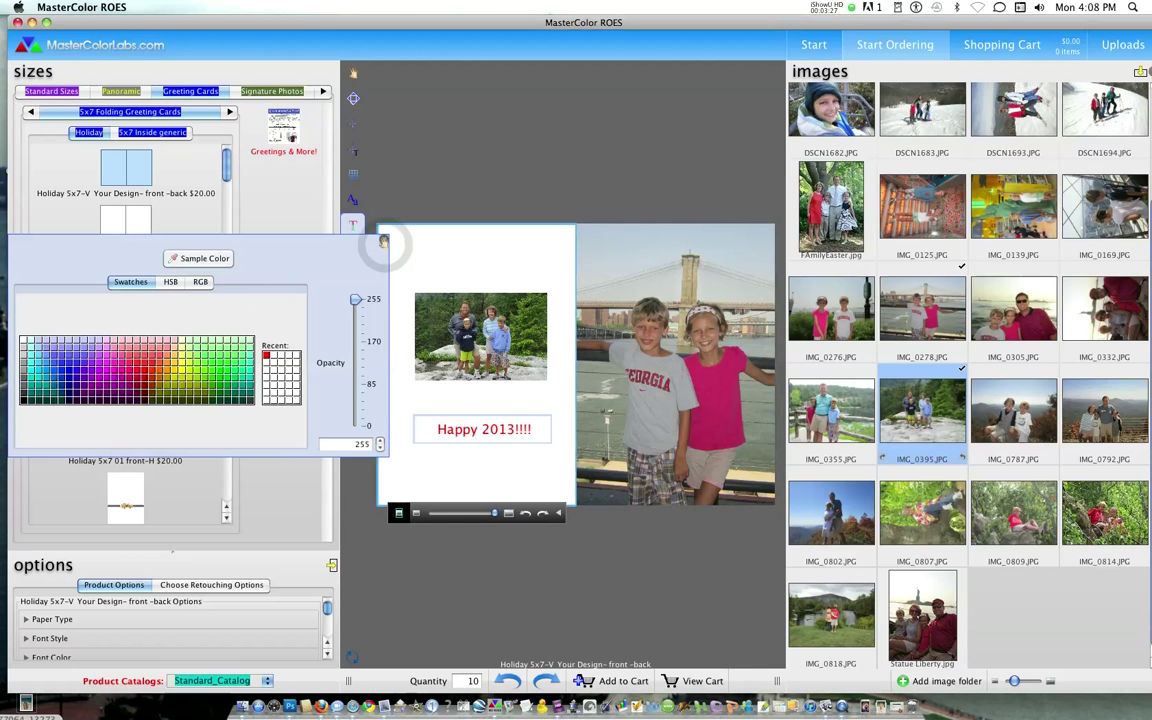
left_click(383, 243)
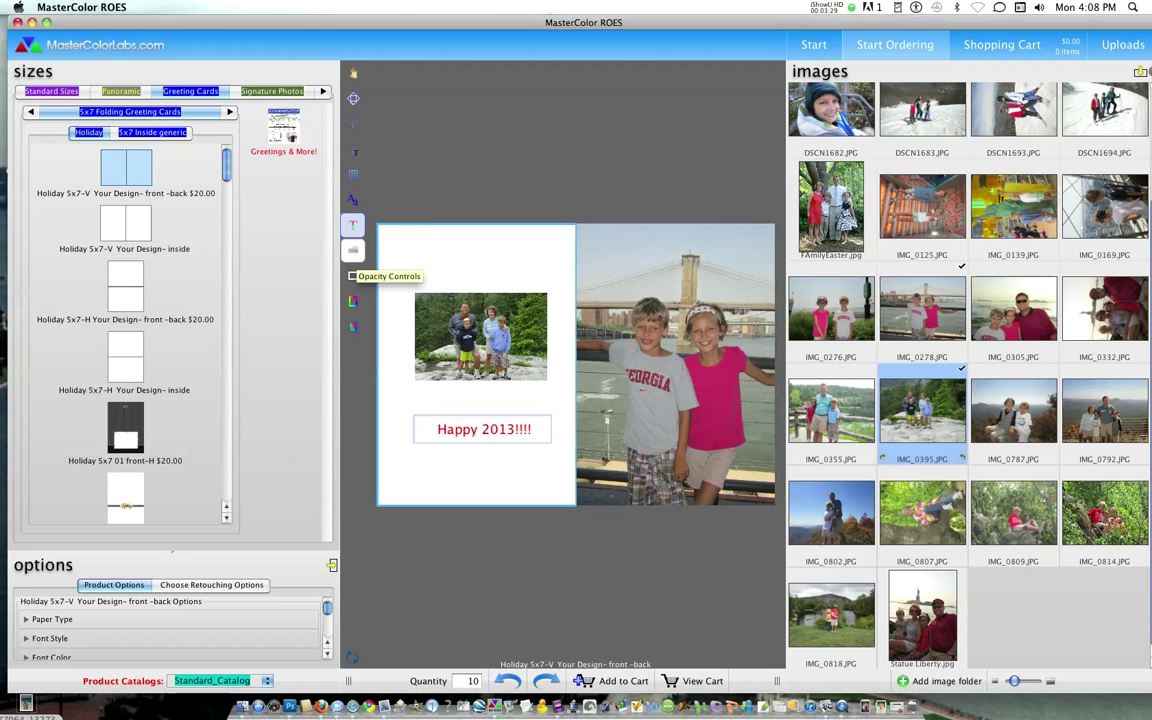
Step: Try several fonts and set the greeting in Baskerville-BoldItalic
left_click(352, 200)
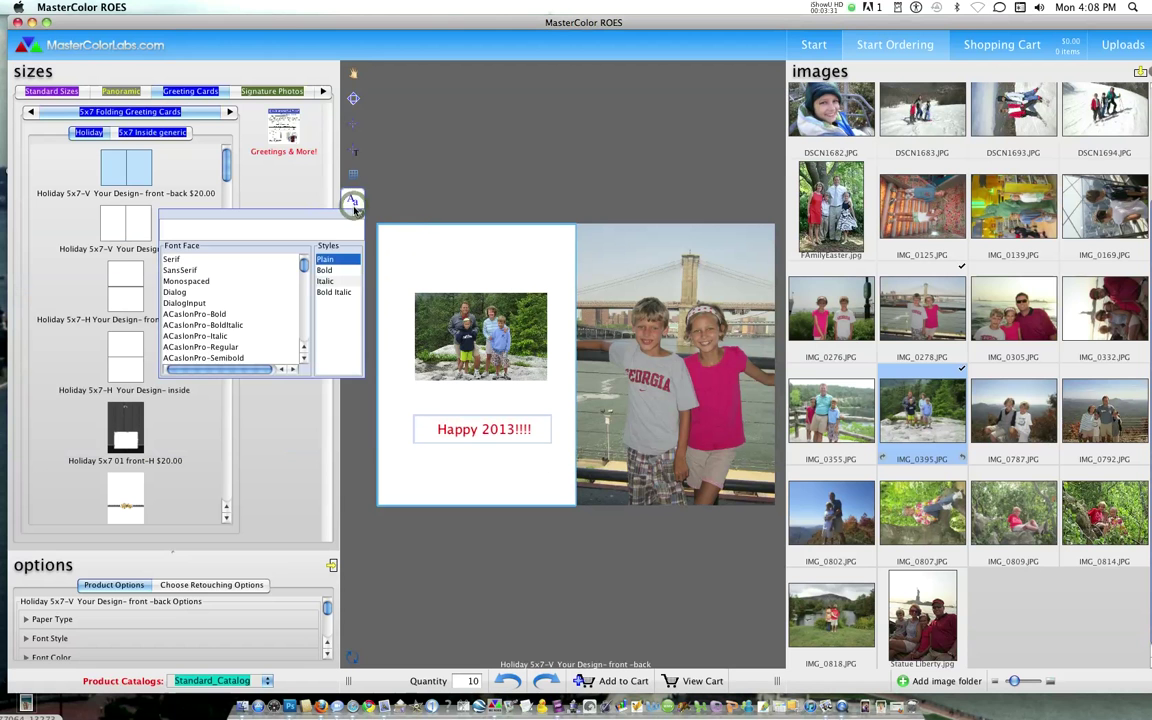
left_click(210, 336)
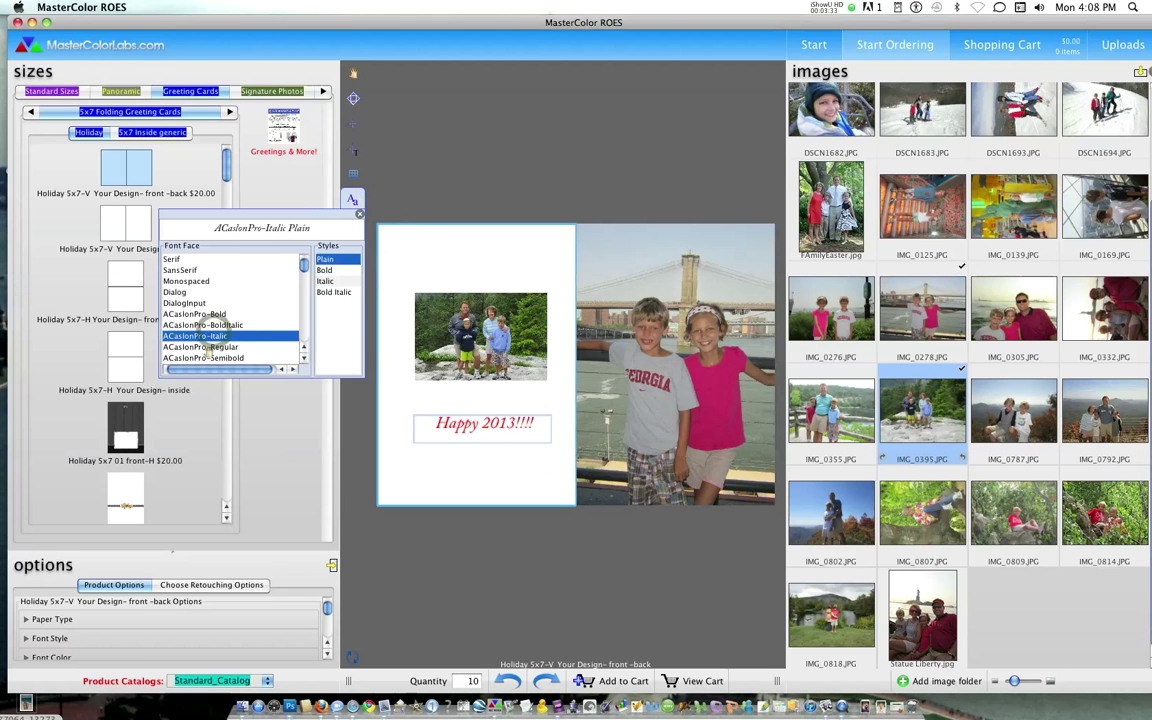
left_click(205, 358)
scroll(303, 265, "down", 10)
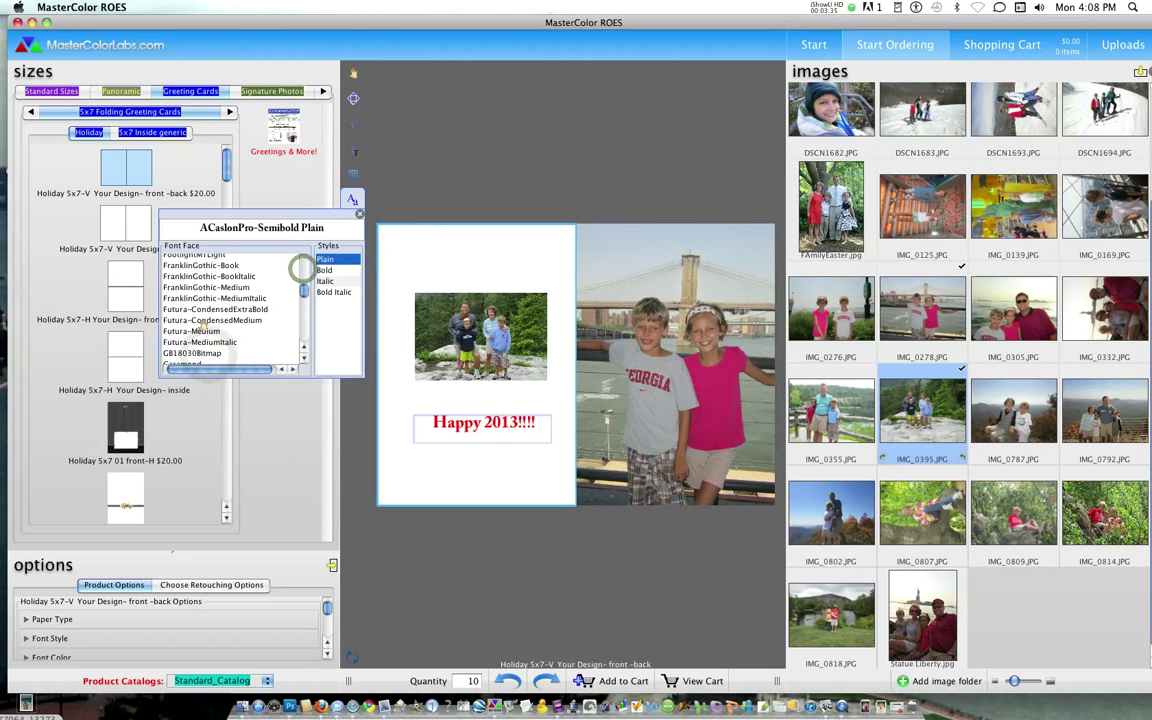
left_click(193, 320)
left_click(196, 342)
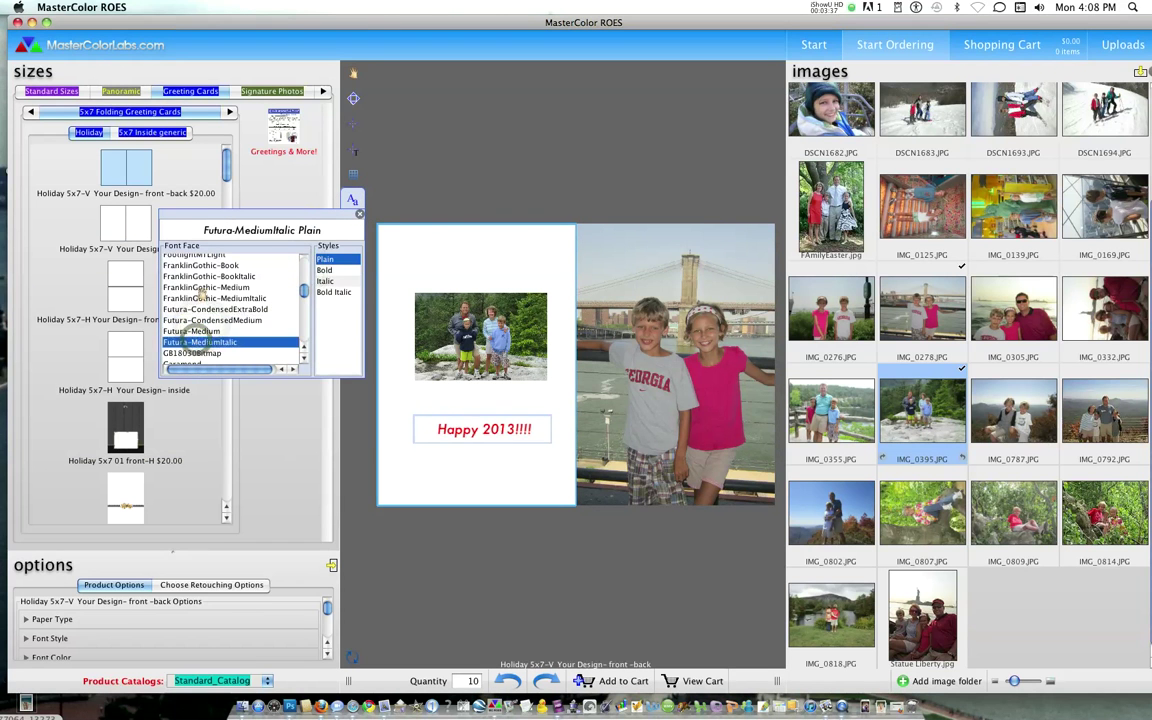
left_click(194, 298)
left_click(198, 265)
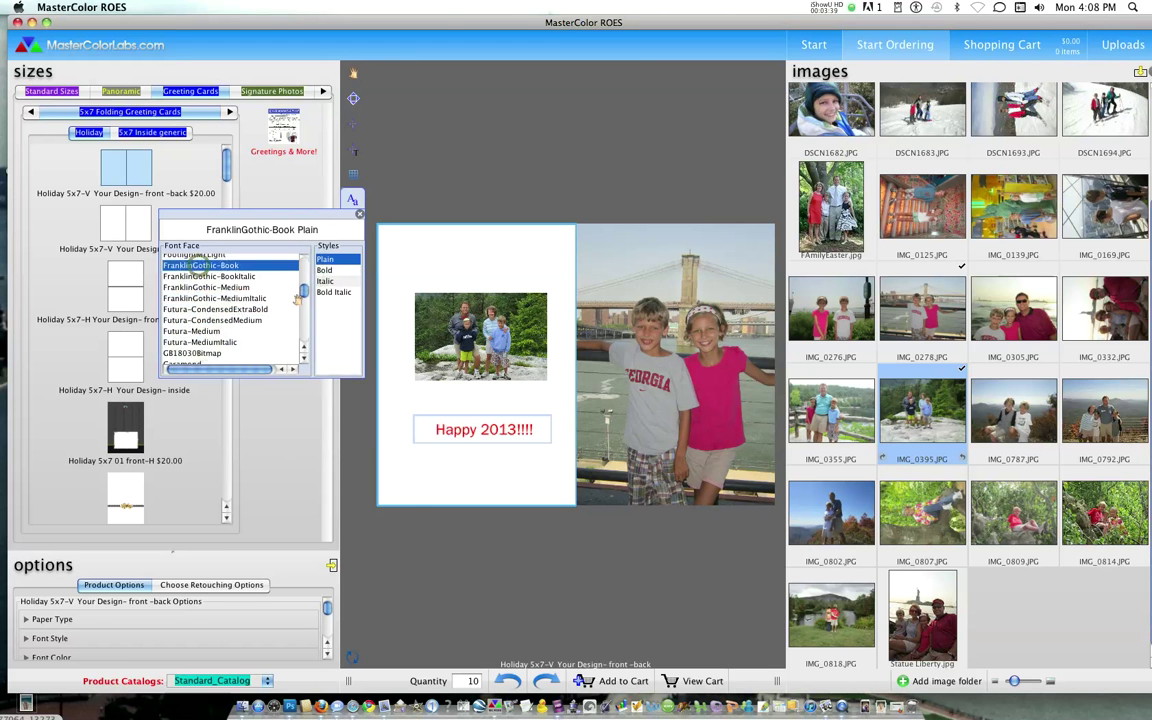
scroll(305, 285, "up", 15)
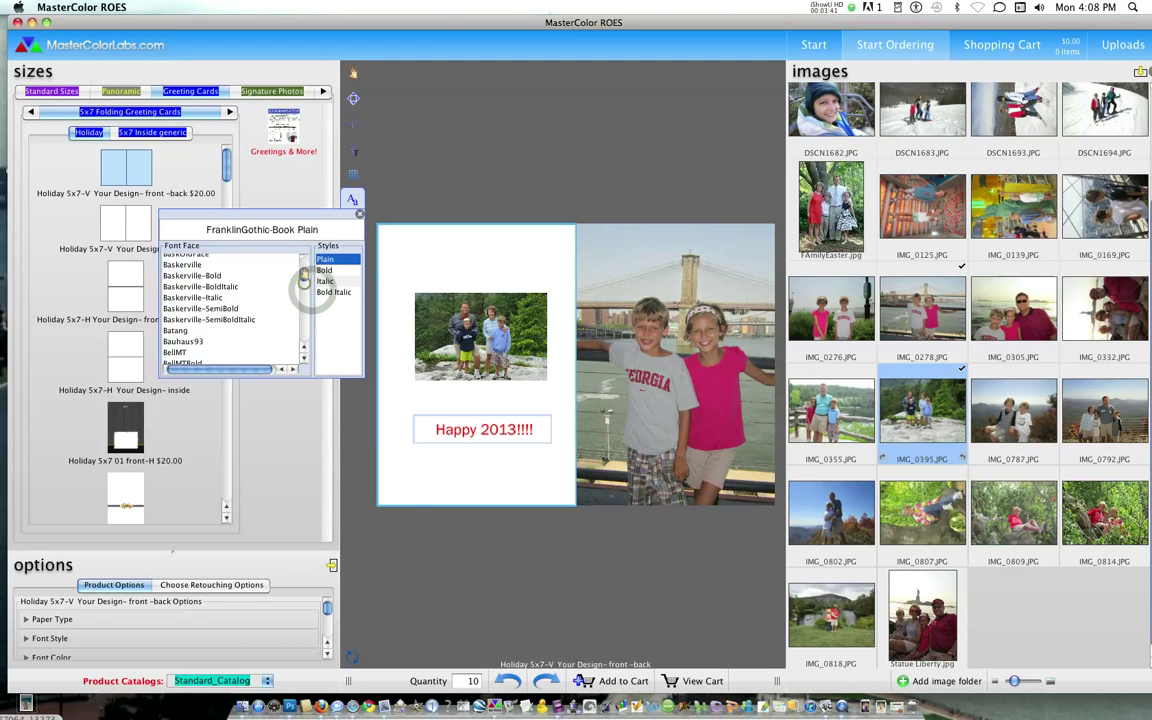
left_click(197, 276)
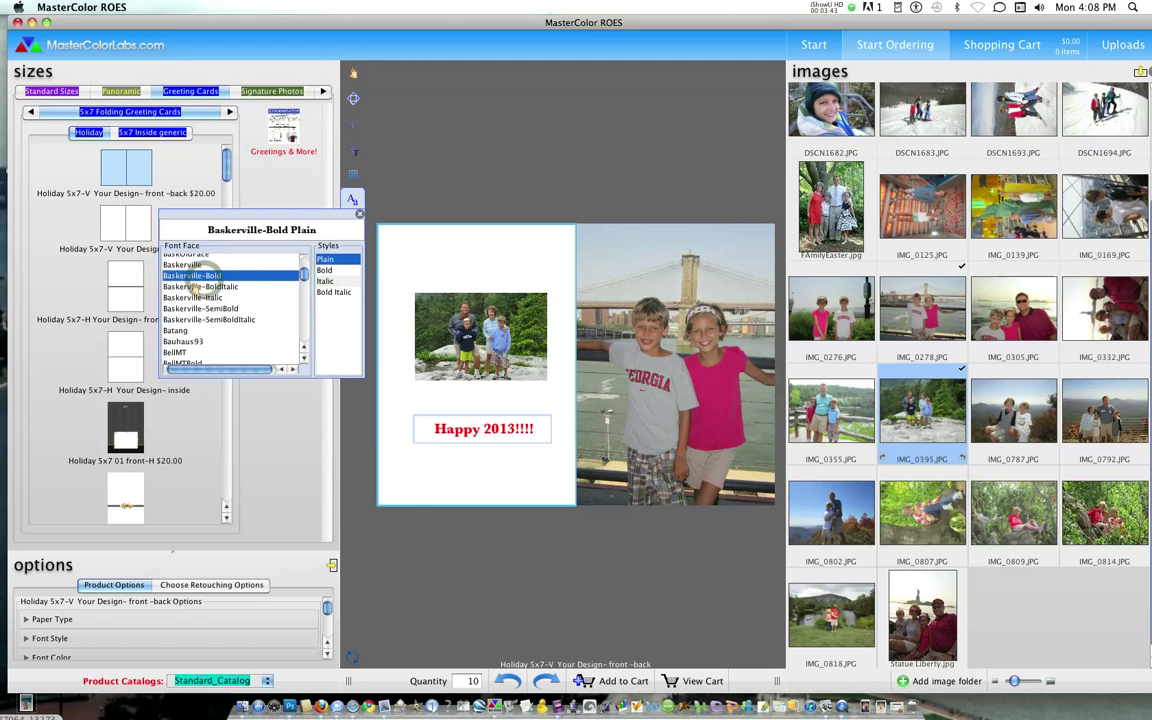
left_click(199, 286)
left_click(404, 464)
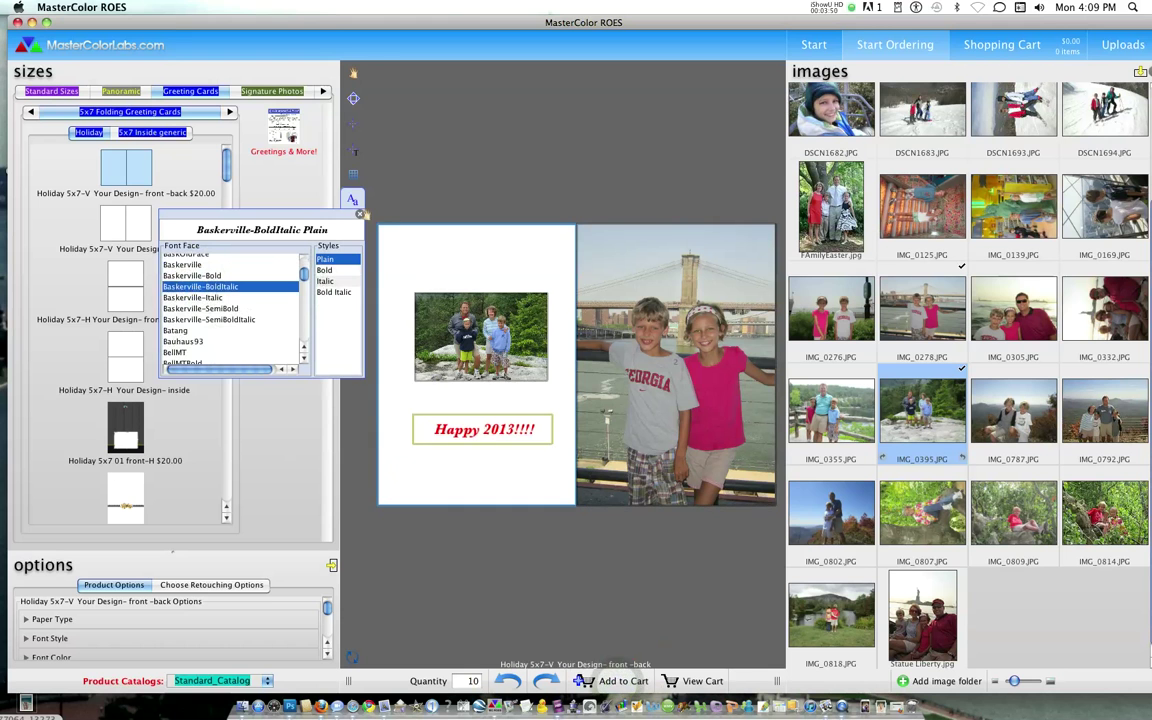
left_click(359, 214)
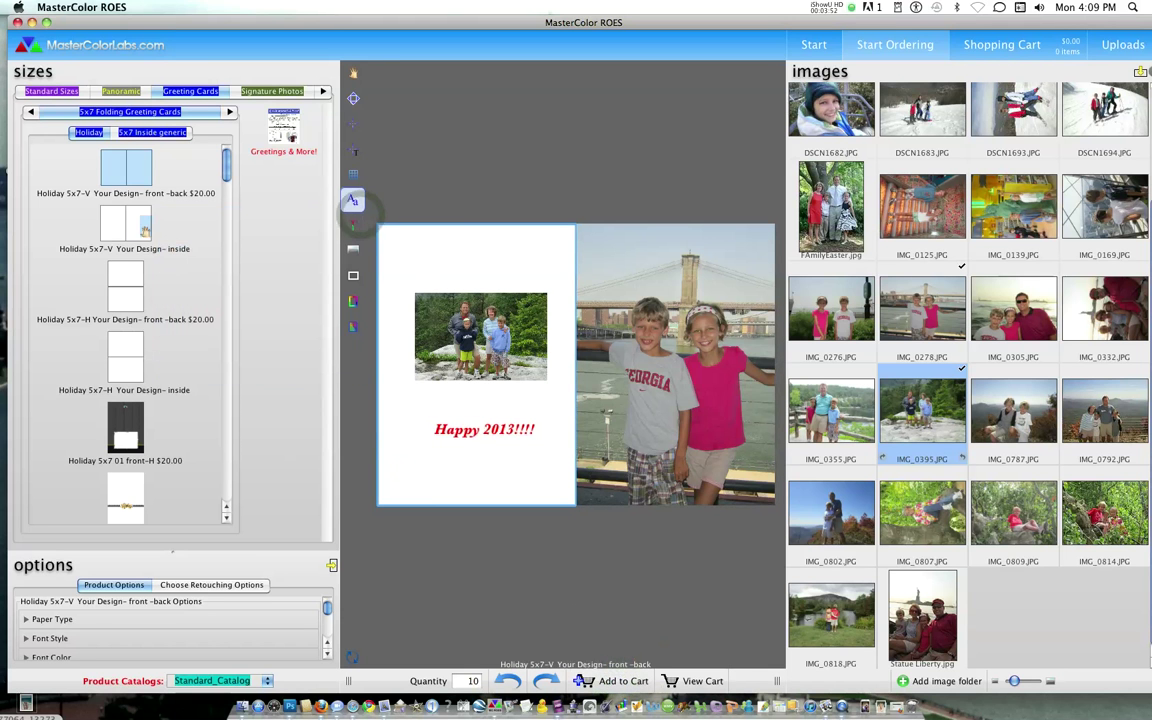
Step: Switch to the card's blank 'Holiday 5x7-V Your Design- inside' pages
left_click(135, 216)
scroll(180, 290, "down", 3)
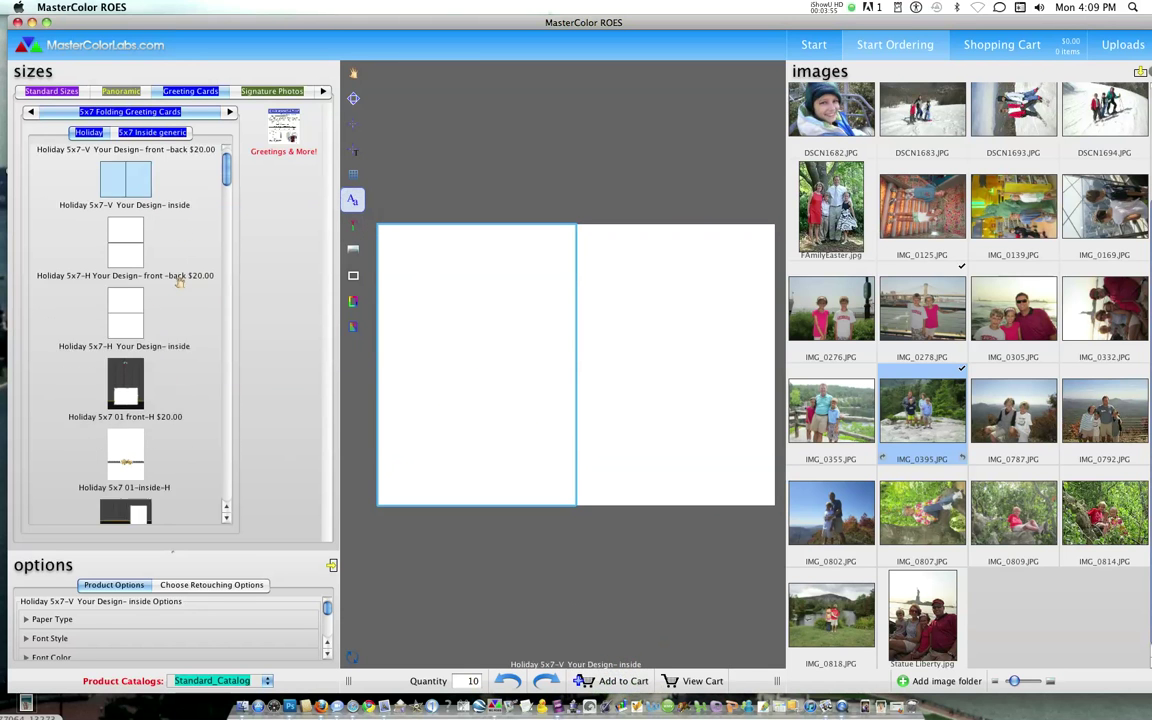
left_click_drag(222, 186, 226, 225)
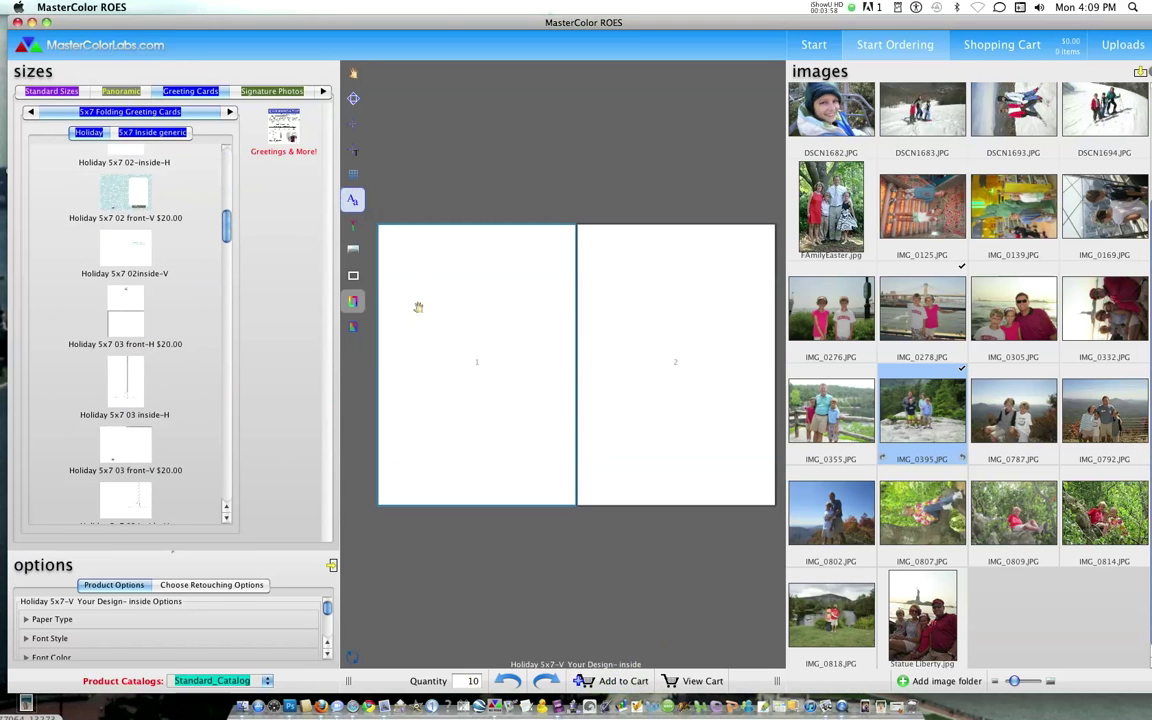
Step: Draw a tall photo frame and a small box on page 2
left_click(354, 150)
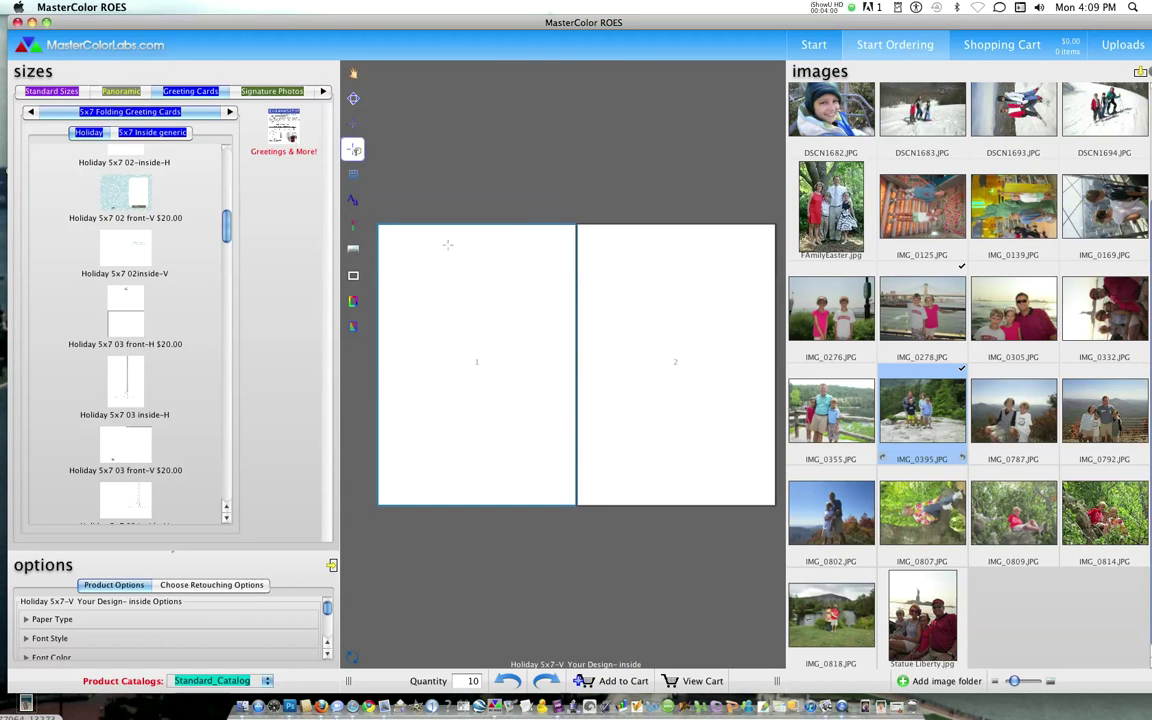
left_click(596, 277)
left_click_drag(649, 364, 756, 445)
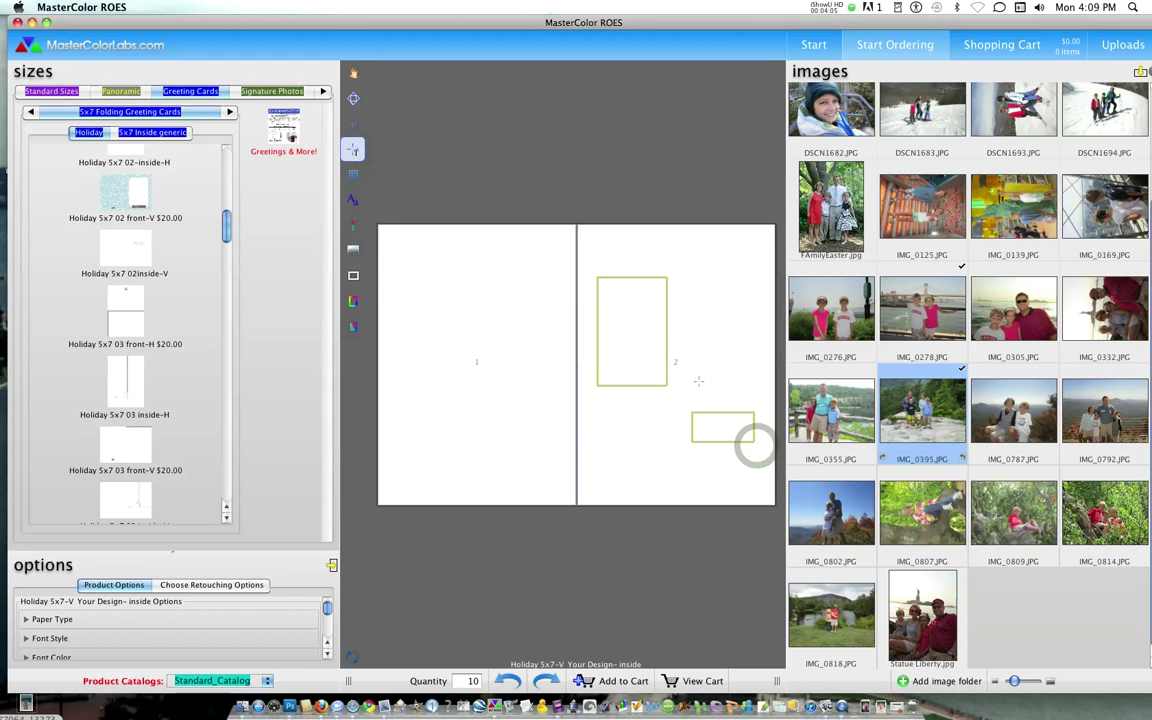
left_click(354, 73)
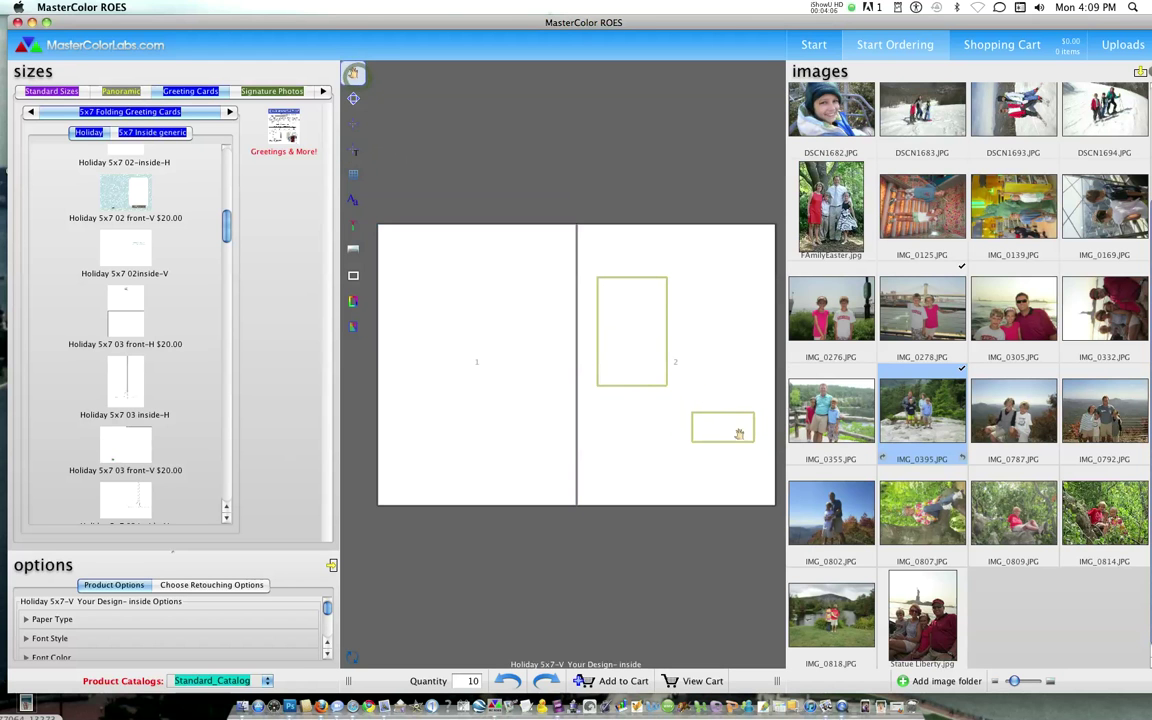
left_click(733, 432)
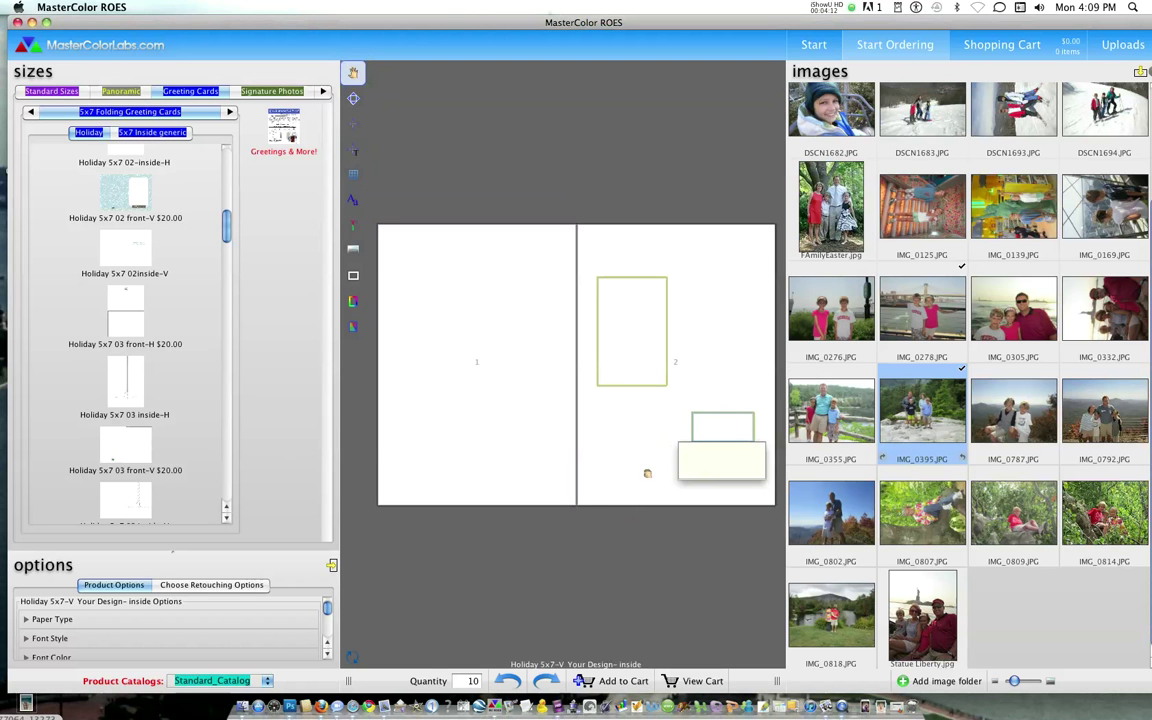
Step: Remove the small lower box from page 2, confirming with Yes
left_click(645, 471)
right_click(711, 433)
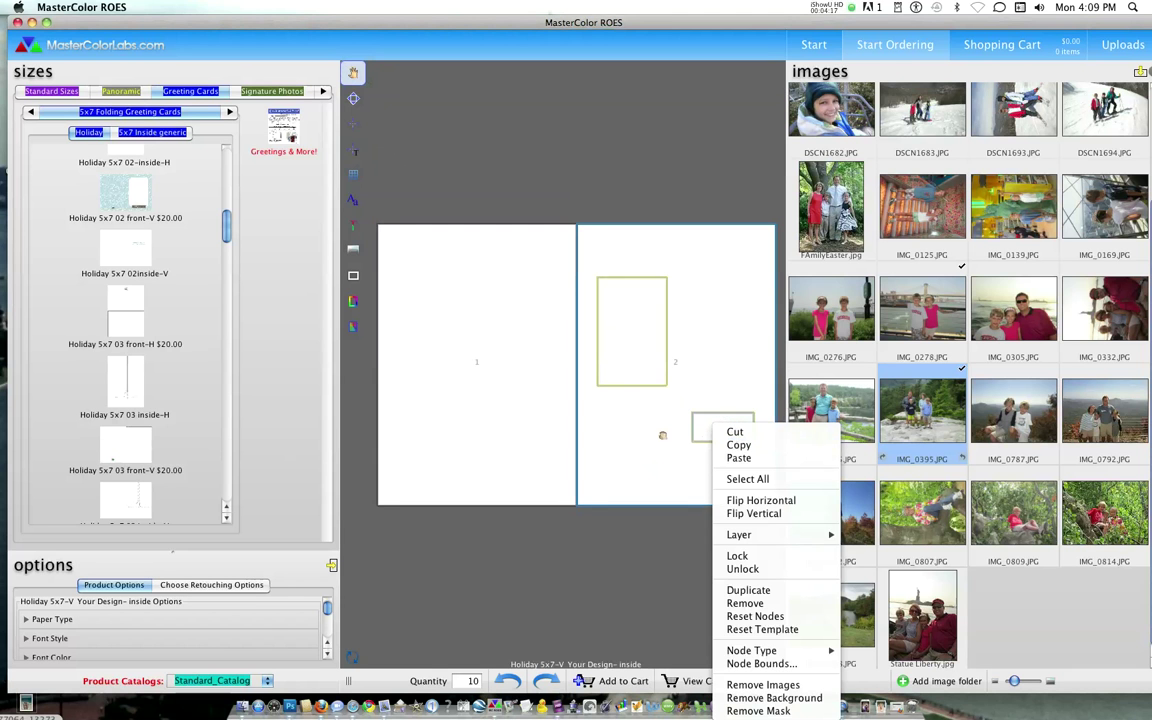
left_click(751, 513)
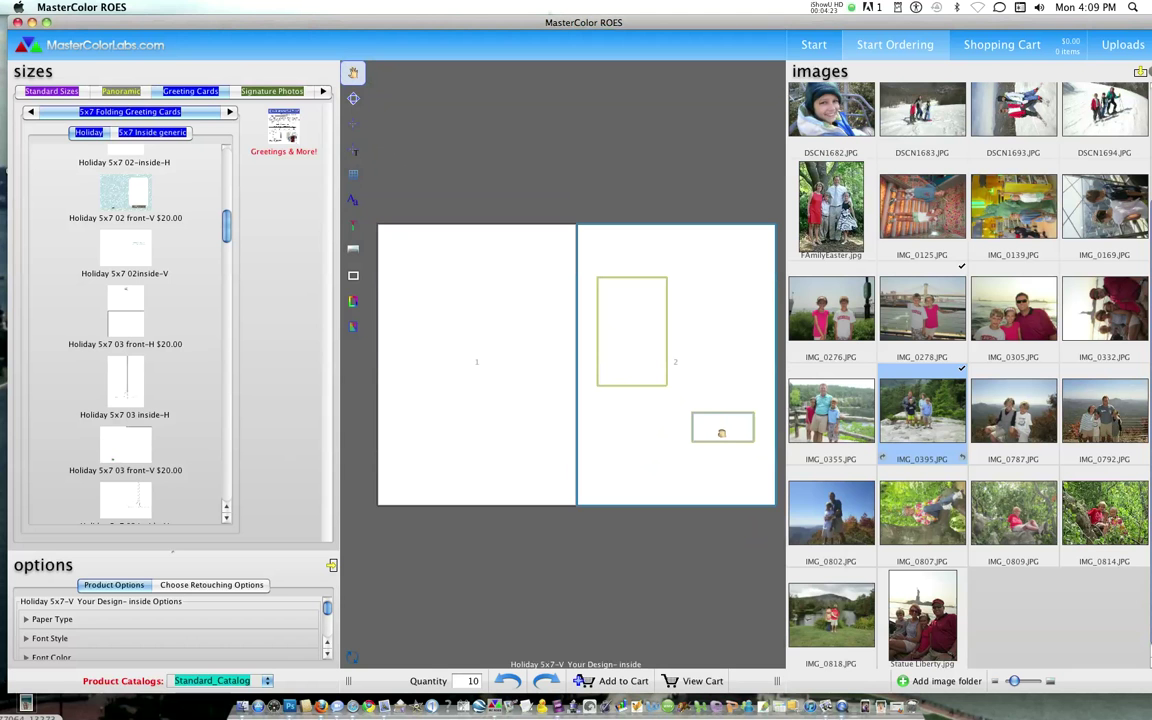
right_click(722, 436)
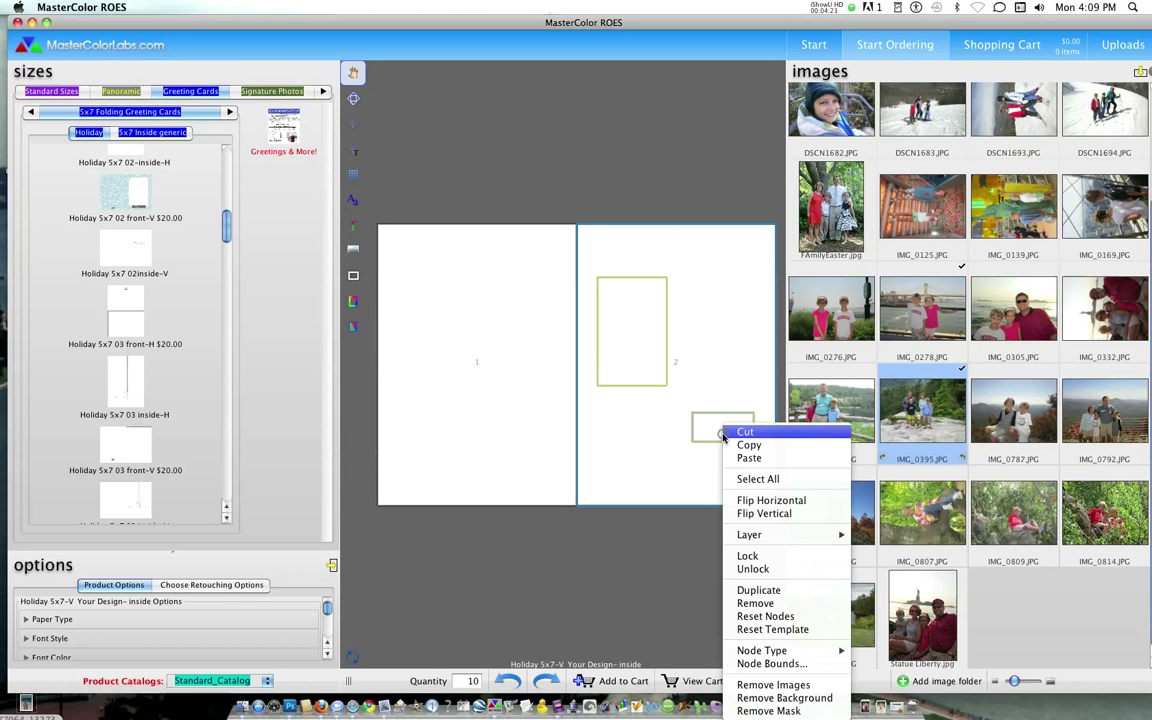
left_click(755, 603)
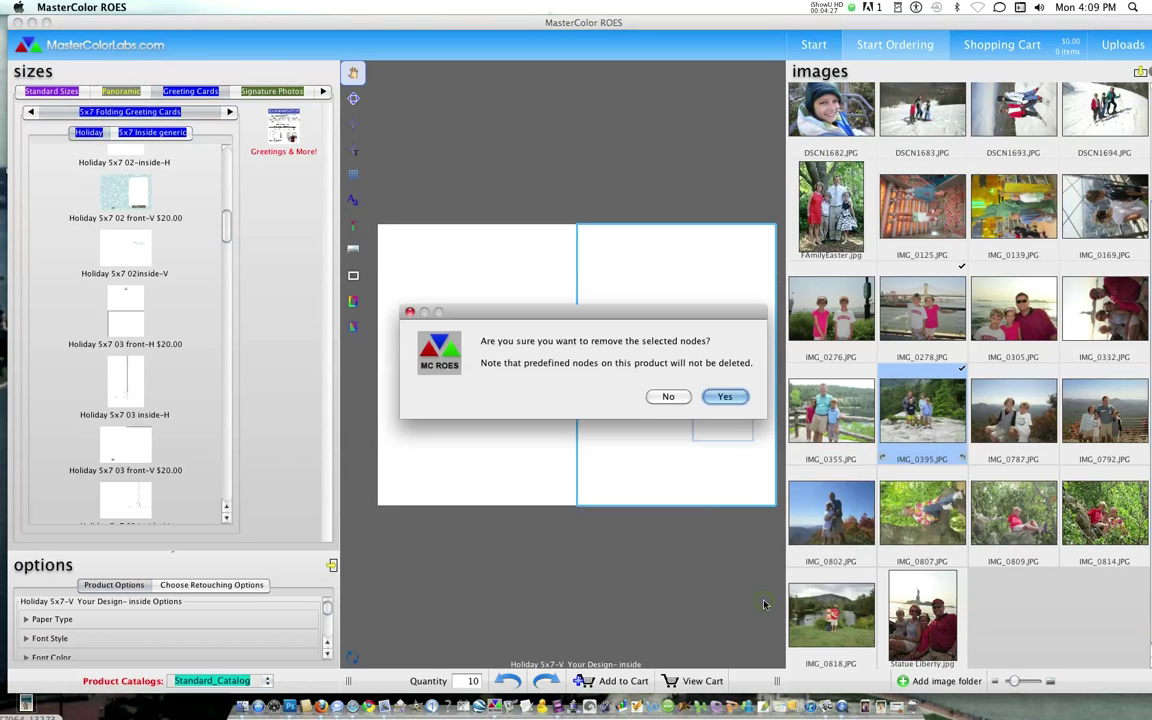
left_click(726, 396)
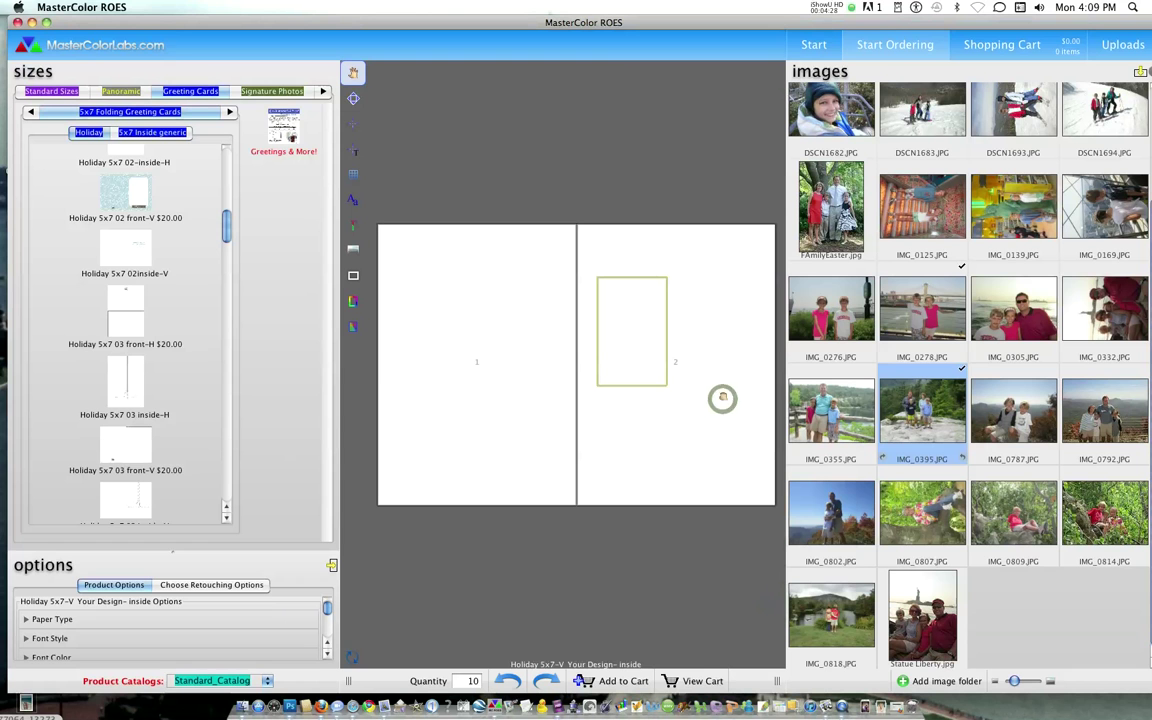